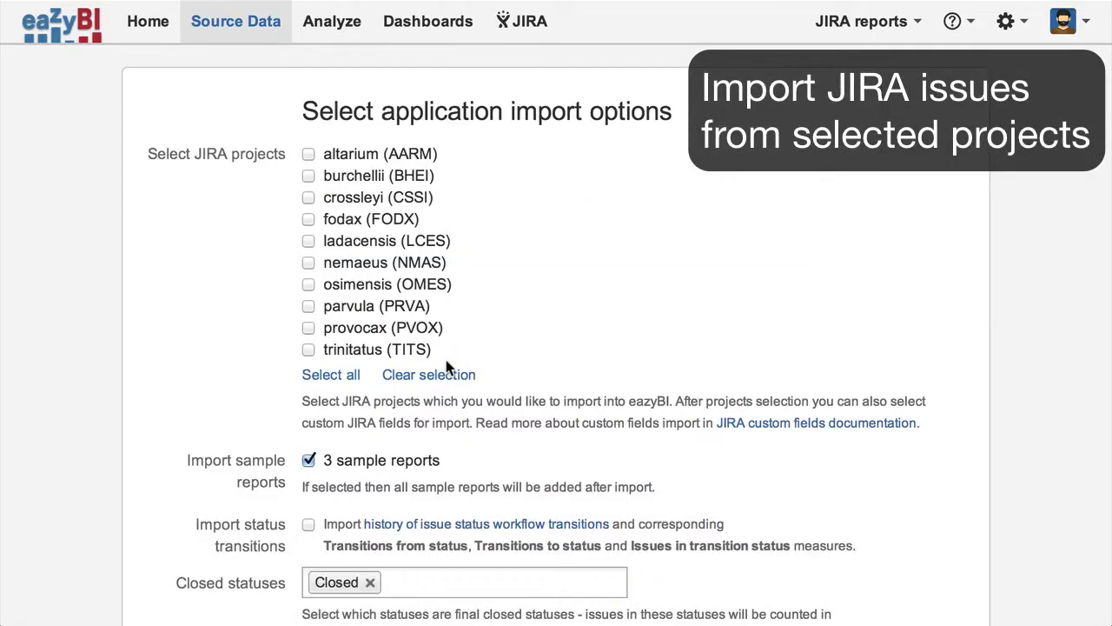
# Step: Select all ten JIRA projects, altarium (AARM) through trinitatus (TITS), for import
pyautogui.click(350, 374)
# Step: Include custom field Placeholder as a dimension and Travelogs as a property, then start the import
pyautogui.scroll(-5, 347, 375)
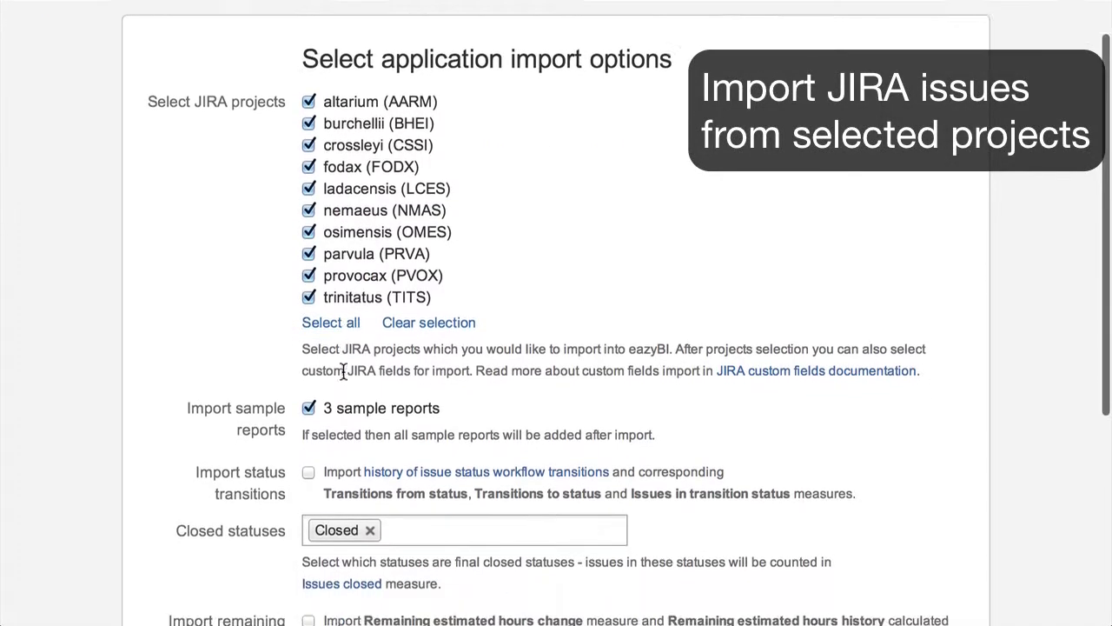
pyautogui.scroll(-4, 345, 380)
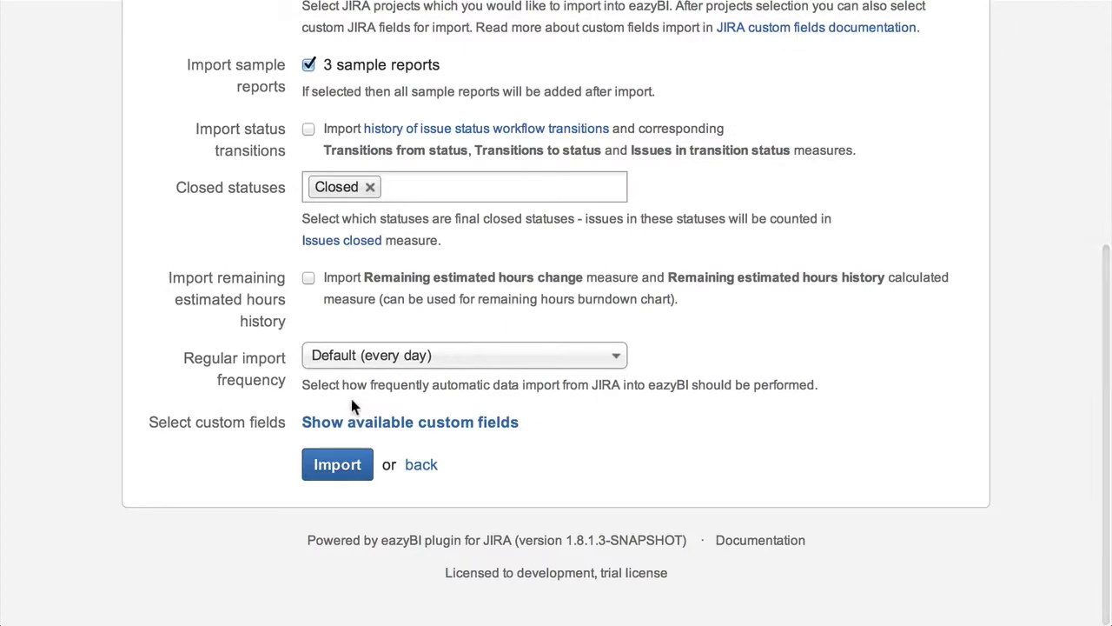
pyautogui.click(357, 428)
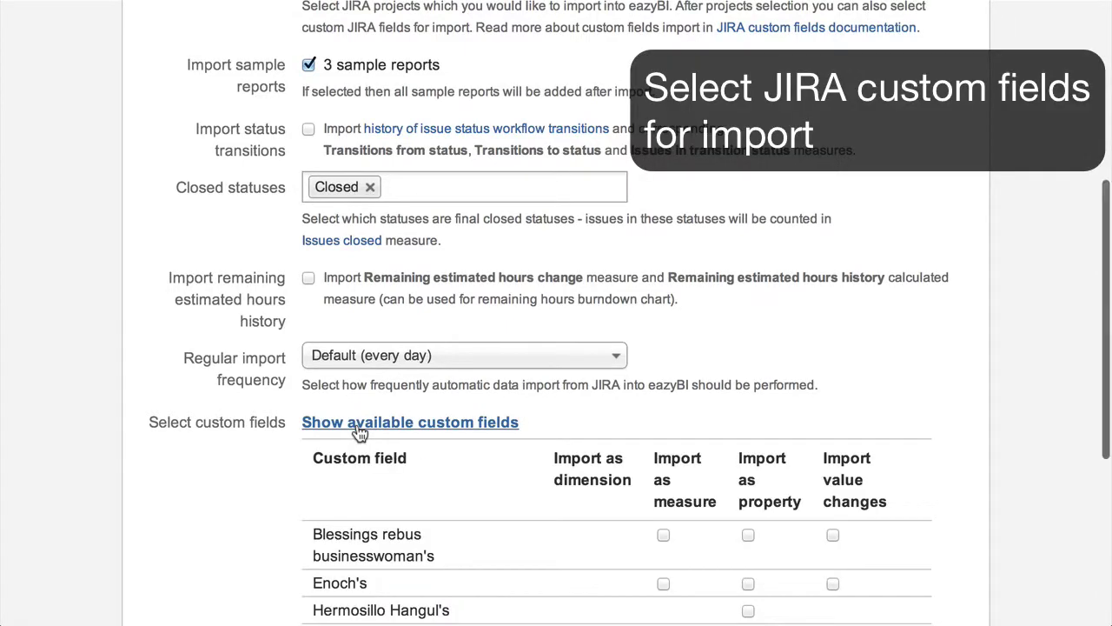
pyautogui.scroll(-5, 357, 426)
pyautogui.scroll(-2, 357, 432)
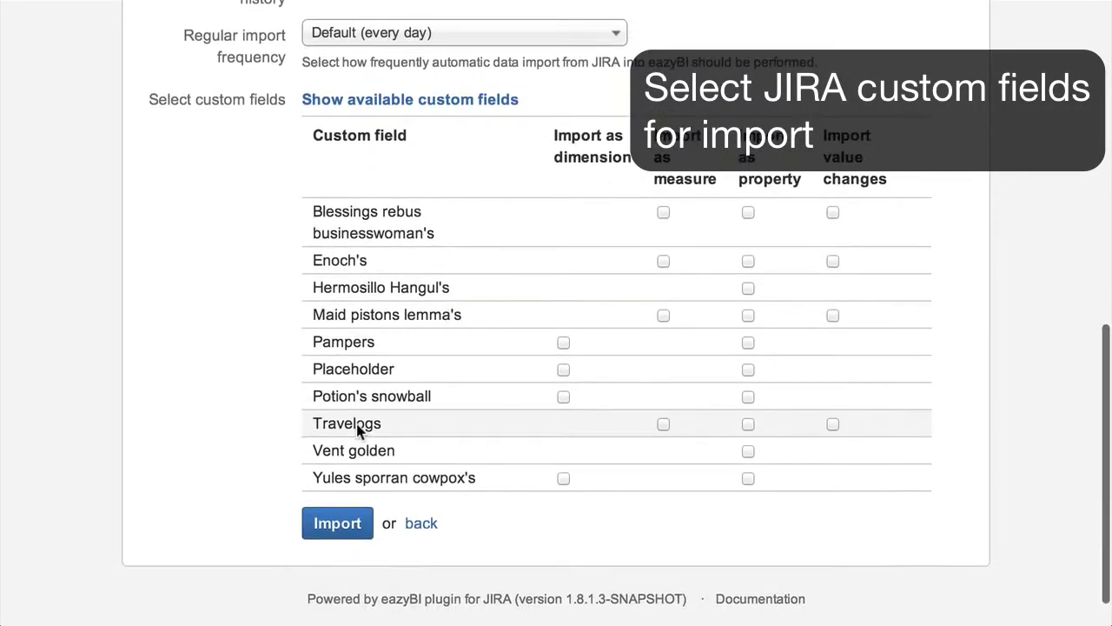
pyautogui.click(377, 370)
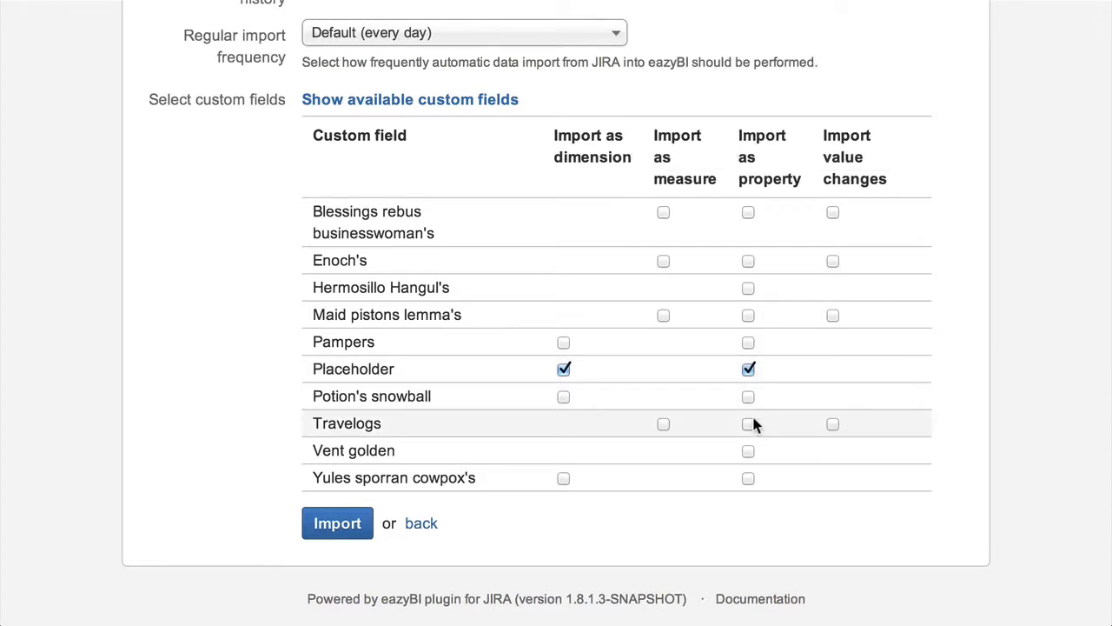
pyautogui.click(750, 423)
pyautogui.click(363, 523)
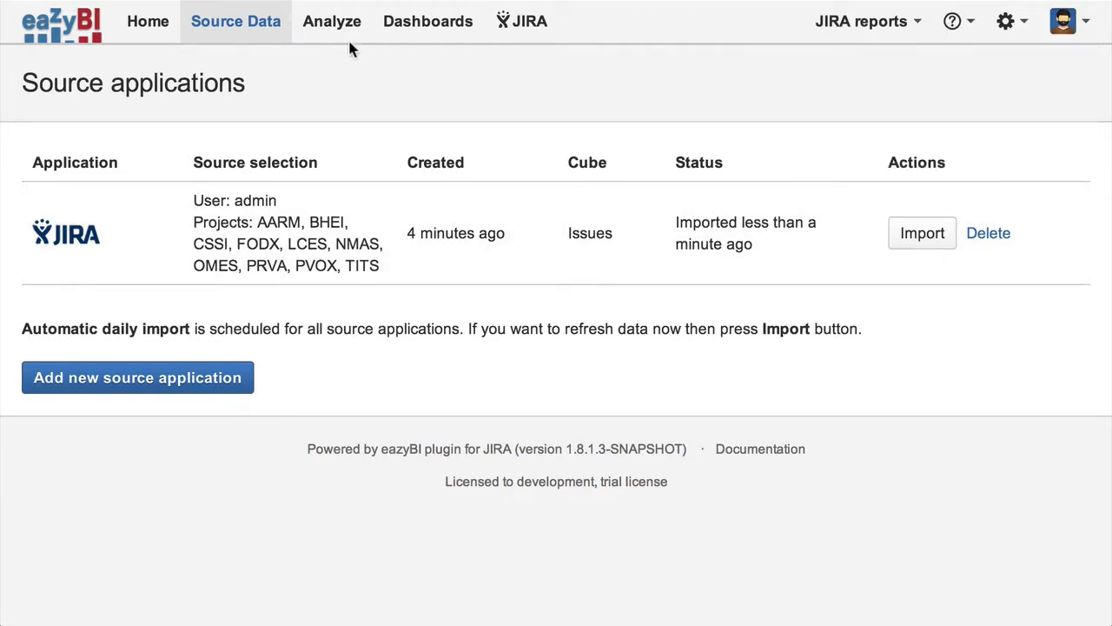
# Step: Explore Sample created vs resolved issues with altarium and Bug filters, then load Sample open issues by assignee and status
pyautogui.click(338, 24)
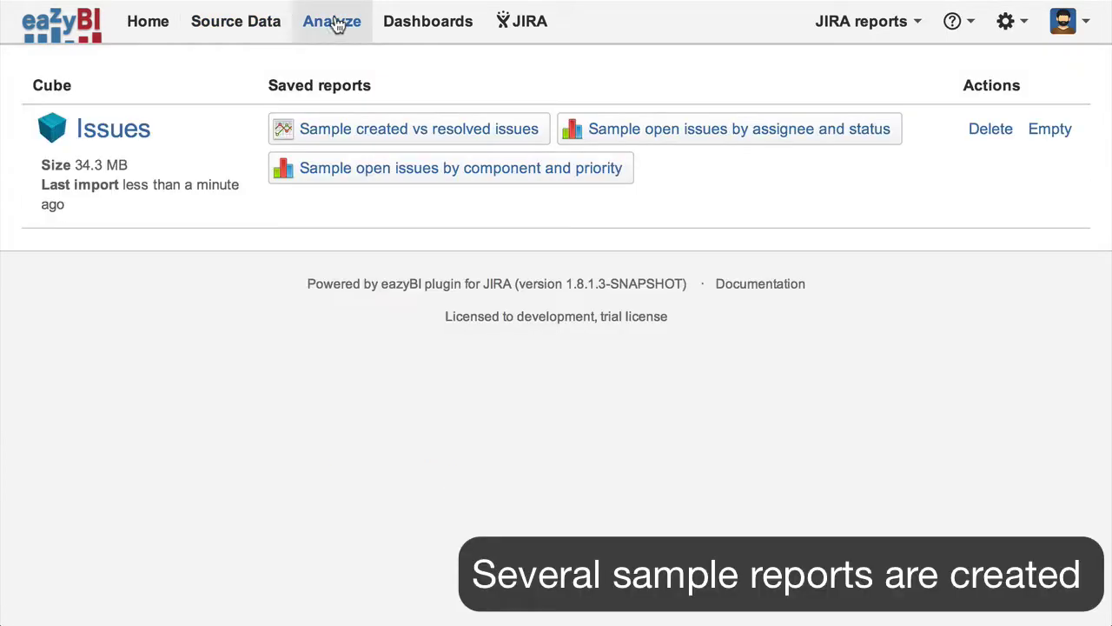
pyautogui.click(378, 129)
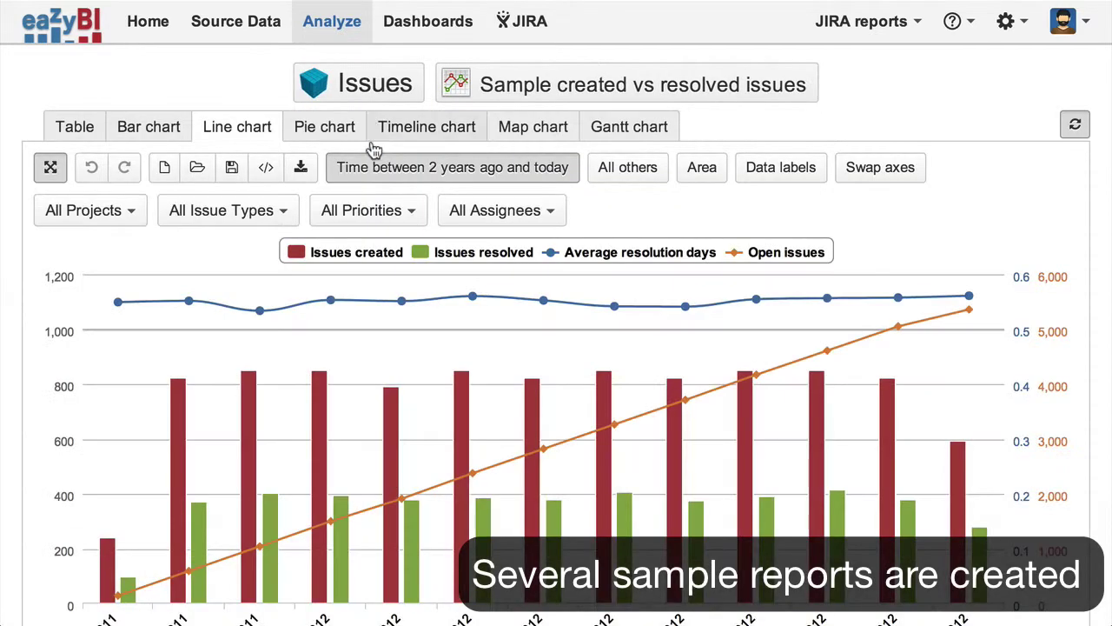
pyautogui.scroll(-3, 385, 301)
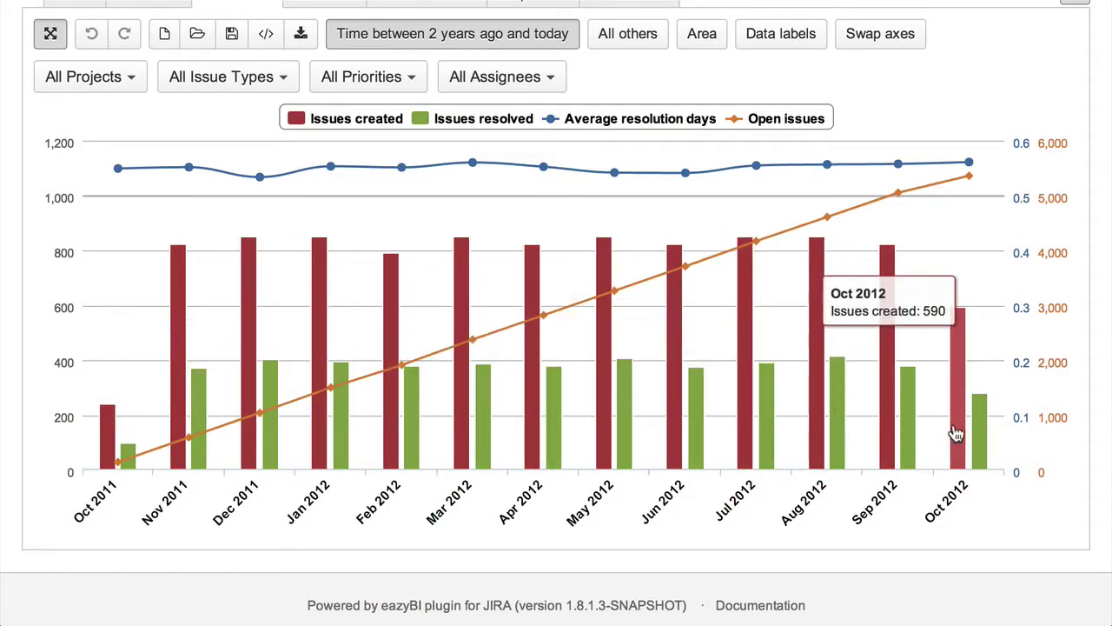
pyautogui.click(99, 79)
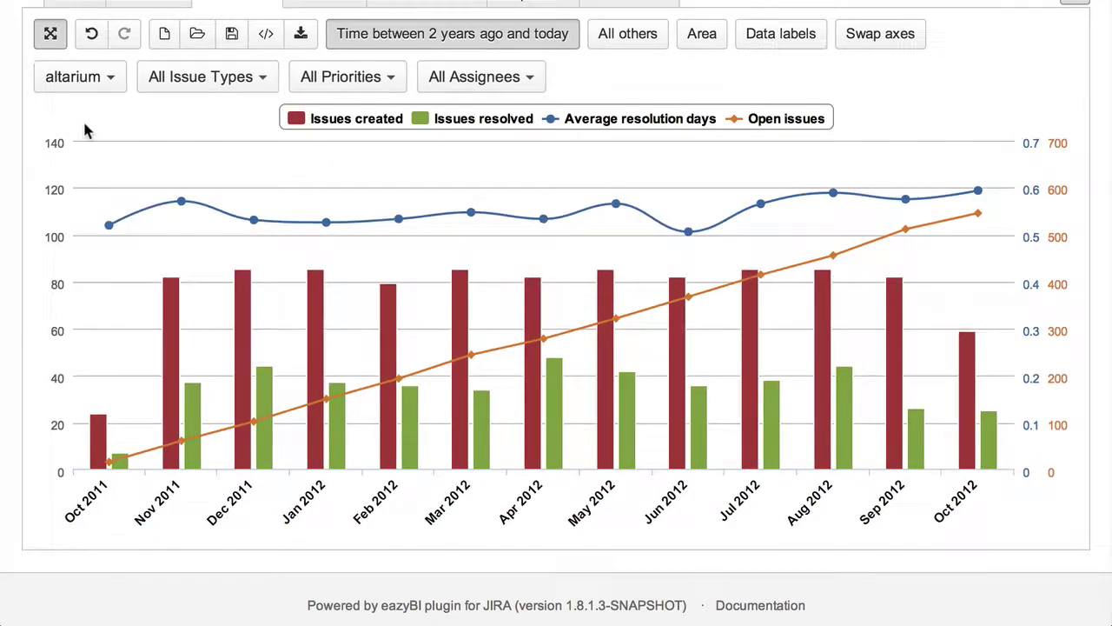
pyautogui.click(264, 83)
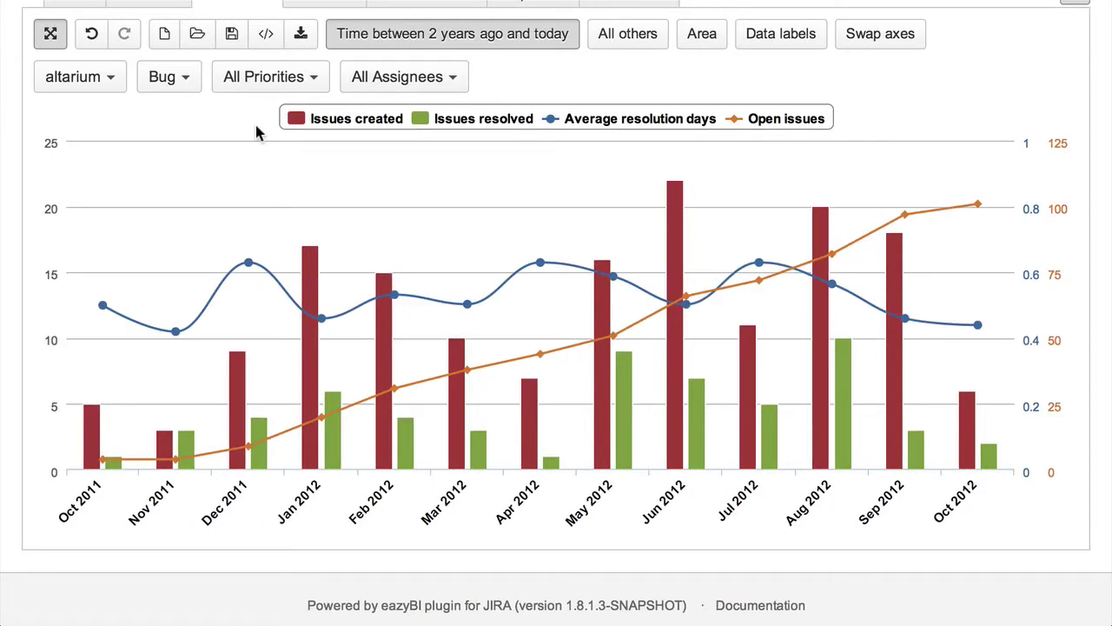
pyautogui.click(197, 35)
pyautogui.click(219, 91)
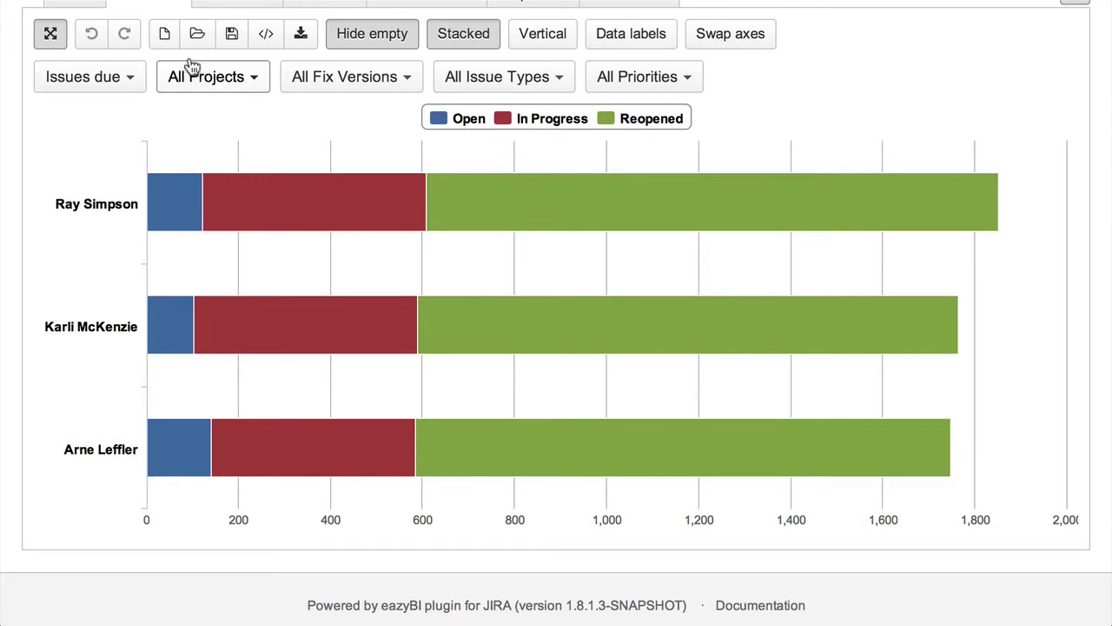
# Step: Start an empty report with the Issues due measure and Priority on rows
pyautogui.click(166, 36)
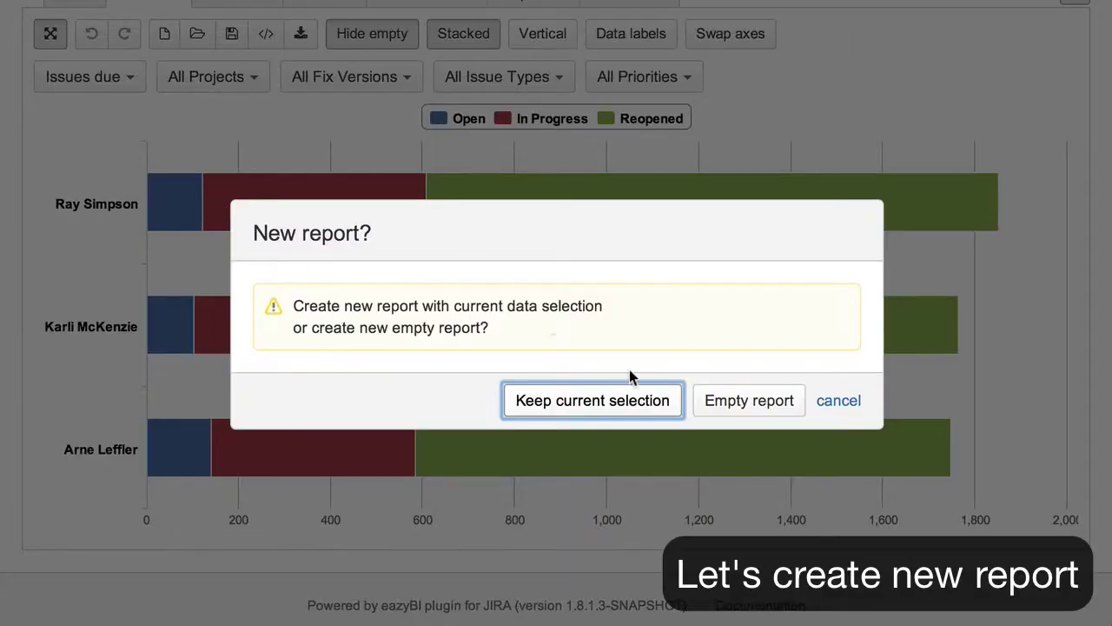
pyautogui.click(732, 401)
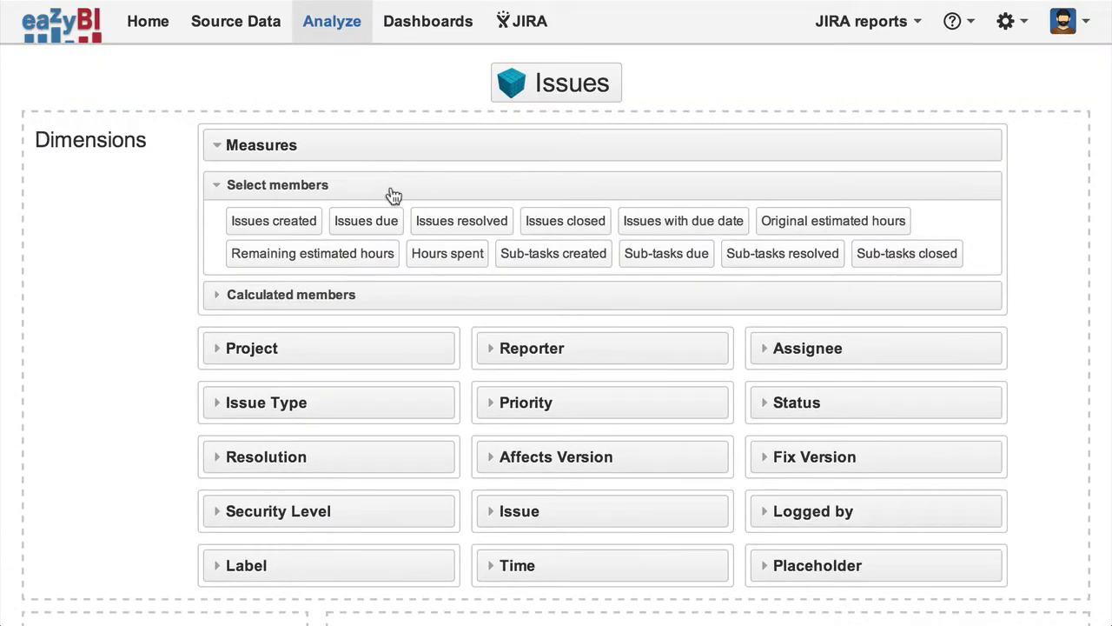
pyautogui.click(365, 218)
pyautogui.moveTo(549, 198); pyautogui.dragTo(122, 578)
# Step: Expand All Priorities into Blocker through Trivial and remove the All Priorities total row
pyautogui.scroll(-5, 629, 499)
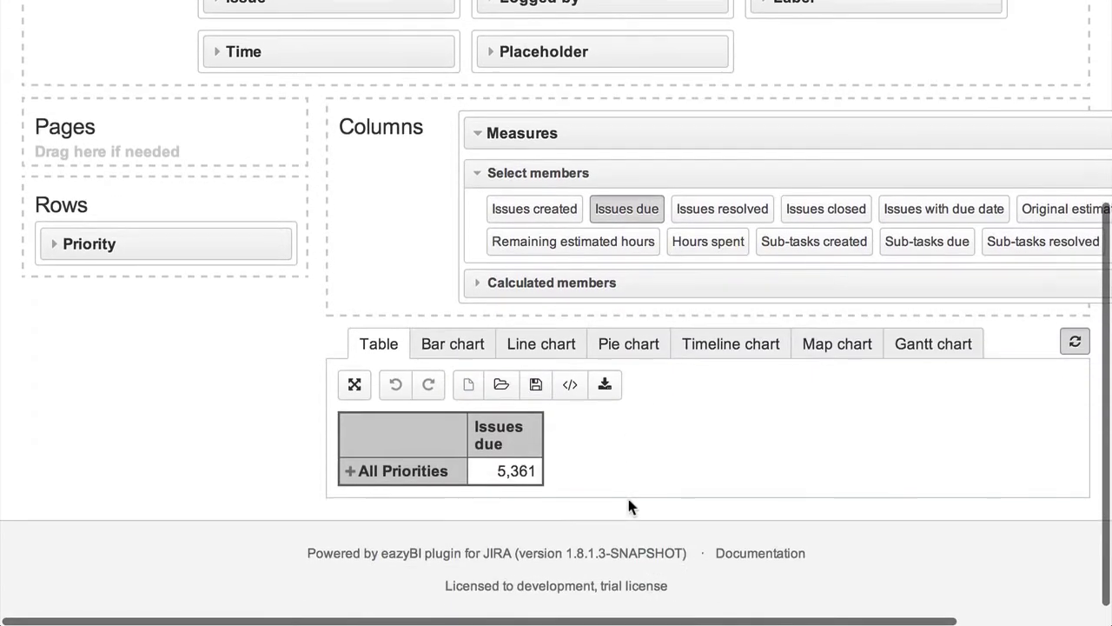
pyautogui.click(350, 470)
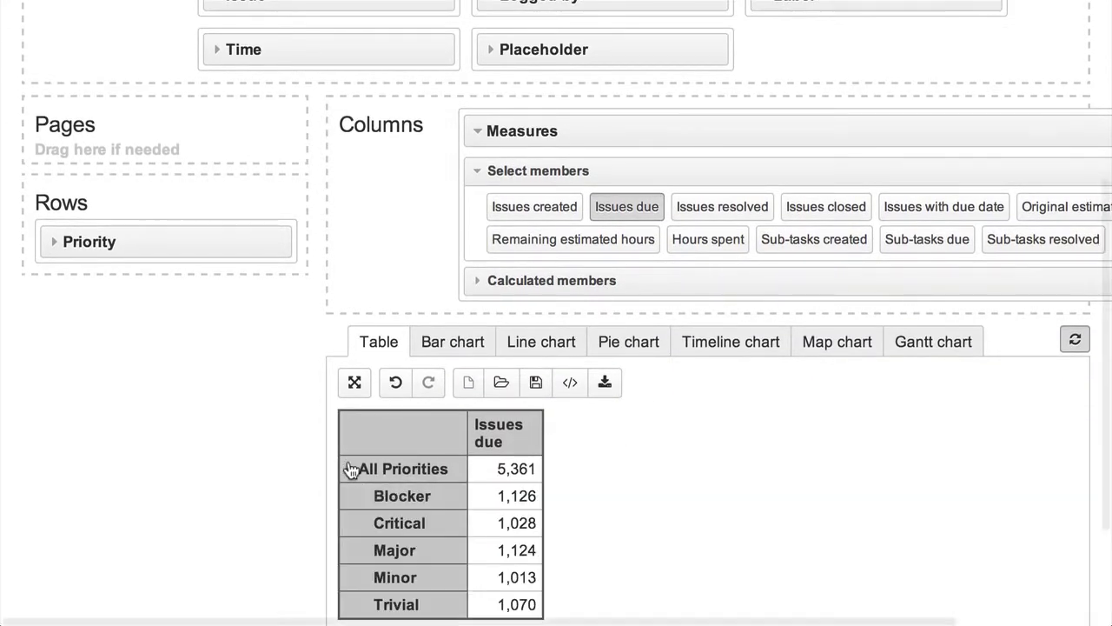
pyautogui.scroll(-2, 350, 470)
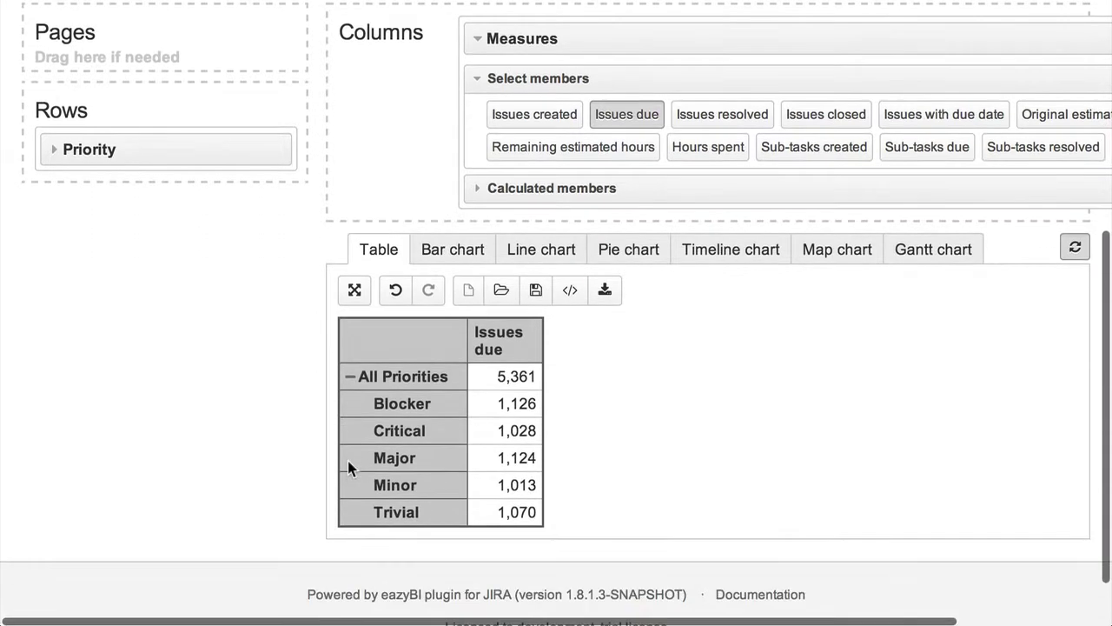
pyautogui.click(430, 383)
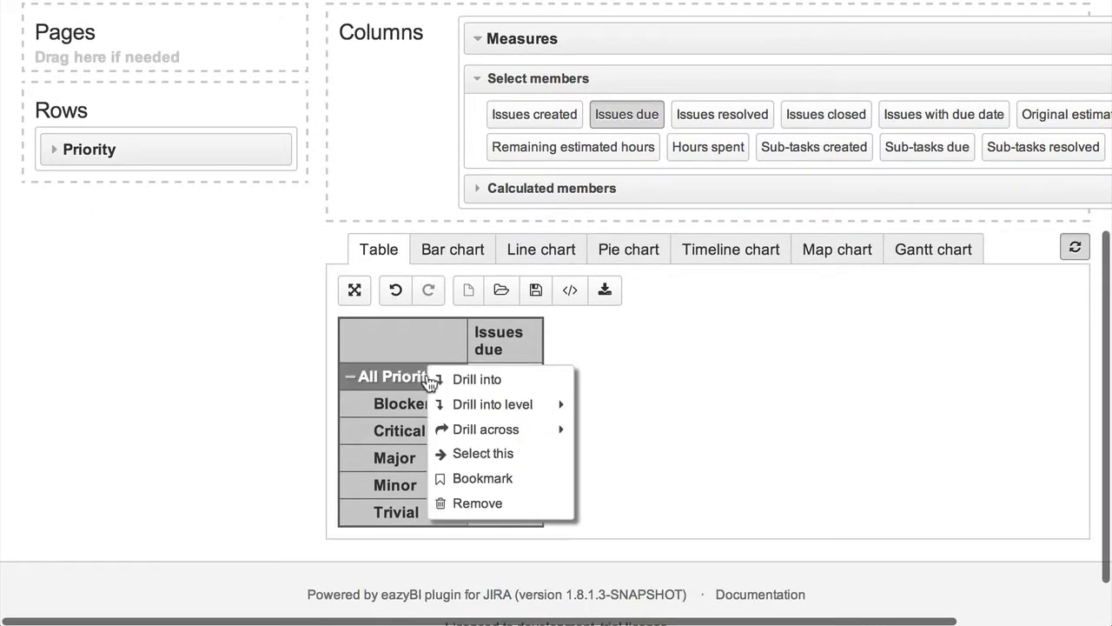
pyautogui.click(494, 507)
pyautogui.scroll(5, 487, 476)
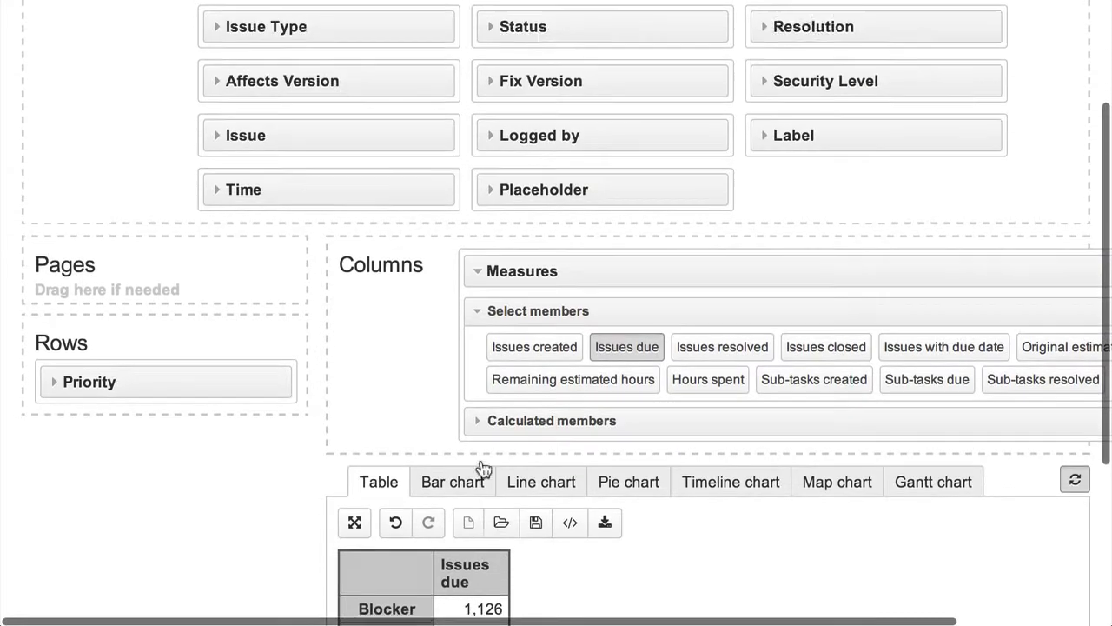
# Step: Add Project as a page filter set to altarium, showing Blocker 108 through Trivial 122
pyautogui.scroll(1, 484, 469)
pyautogui.moveTo(348, 40); pyautogui.dragTo(187, 380)
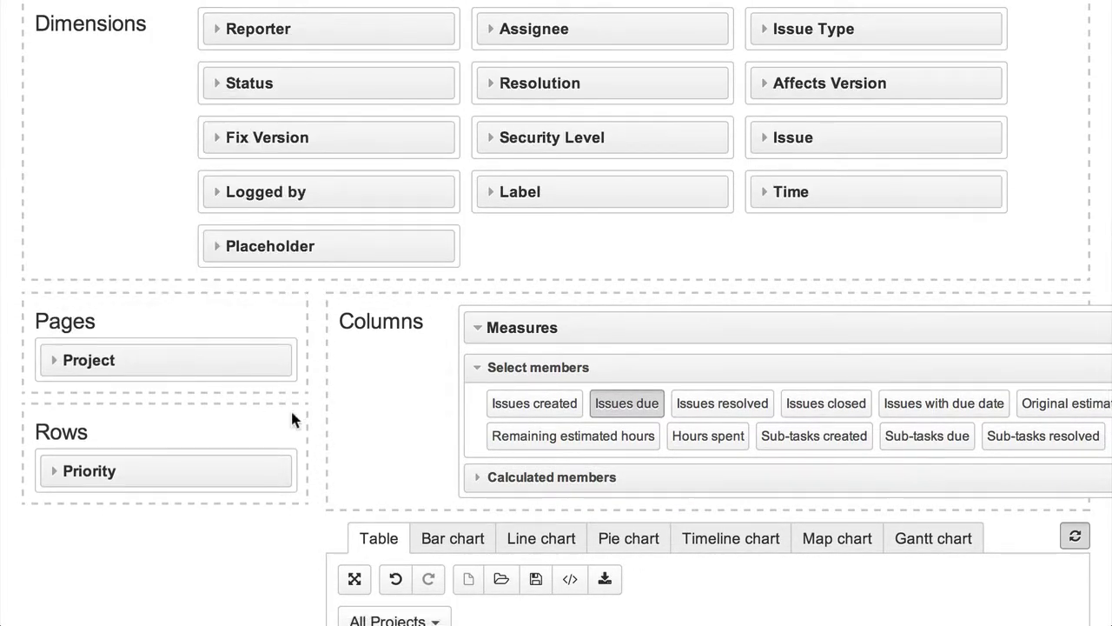
pyautogui.scroll(-6, 290, 407)
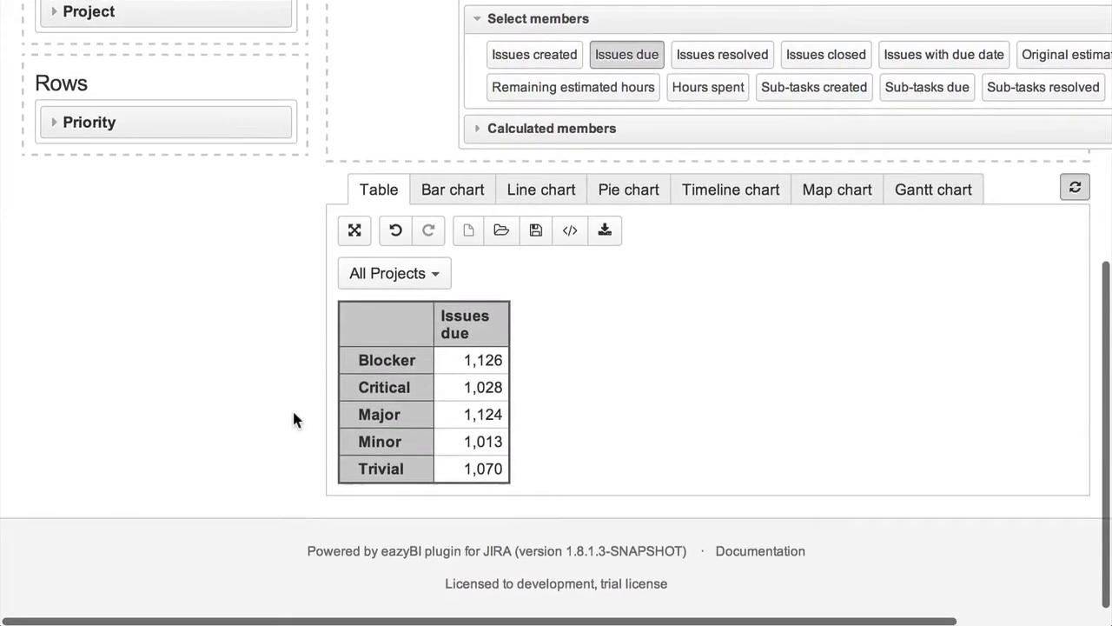
pyautogui.click(415, 281)
pyautogui.click(353, 305)
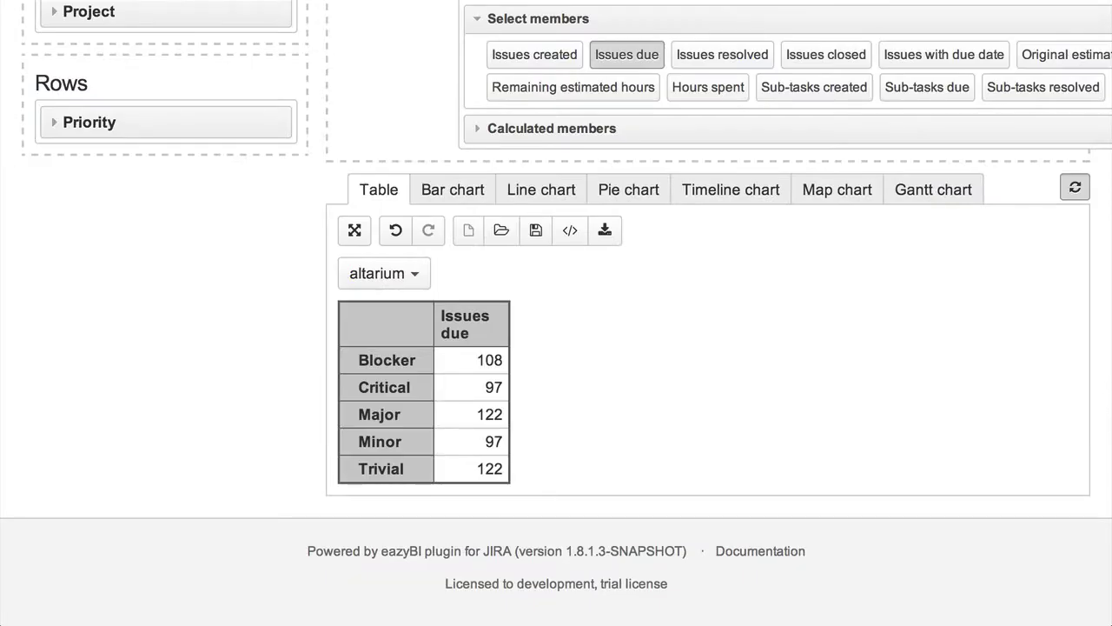
pyautogui.scroll(5, 718, 308)
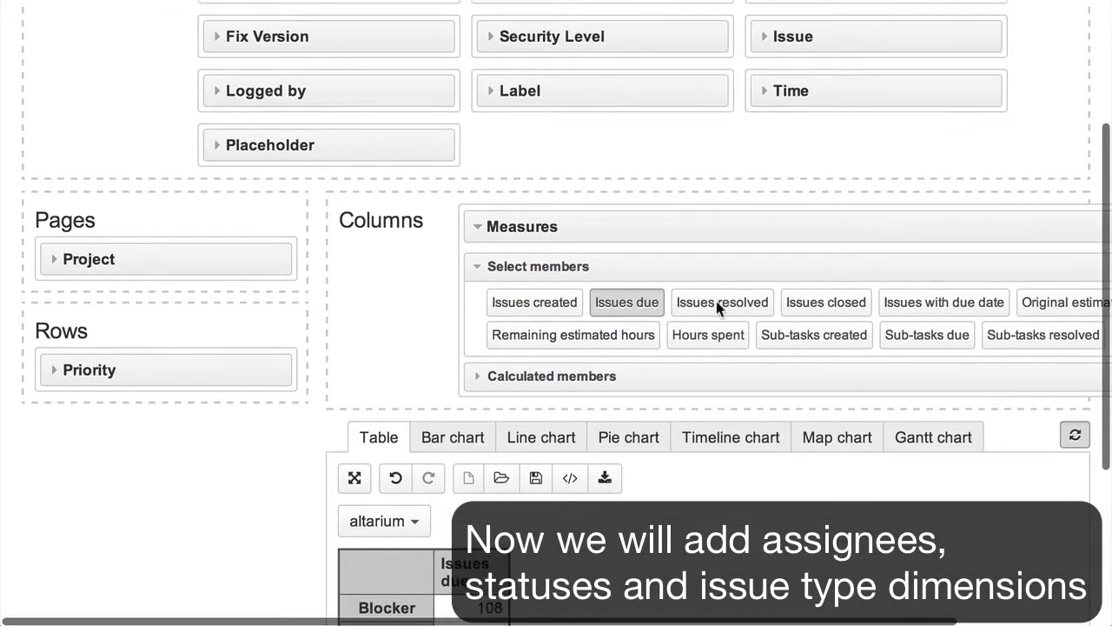
# Step: Add Assignee under Priority on rows, listing individual assignees without the All Assignees totals
pyautogui.click(710, 230)
pyautogui.scroll(3, 620, 223)
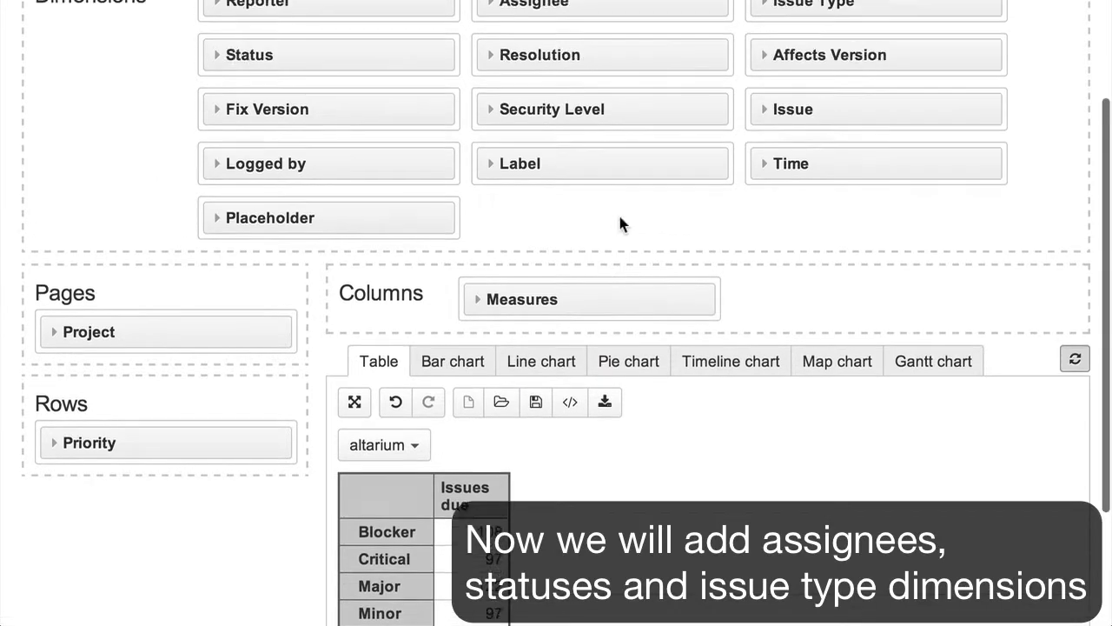
pyautogui.moveTo(593, 66); pyautogui.dragTo(195, 550)
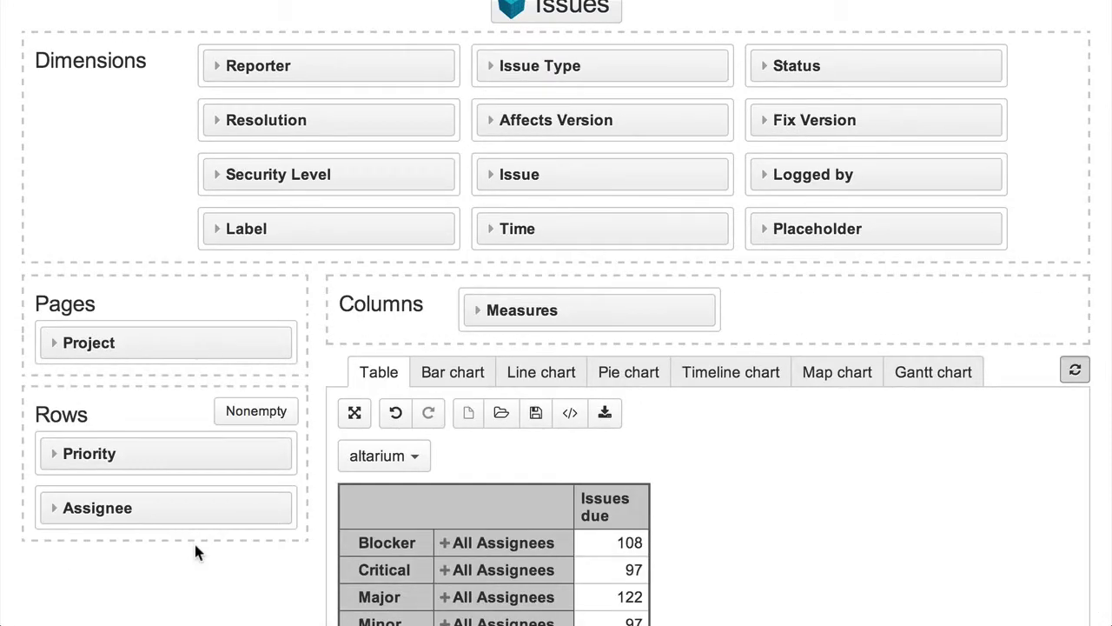
pyautogui.click(445, 543)
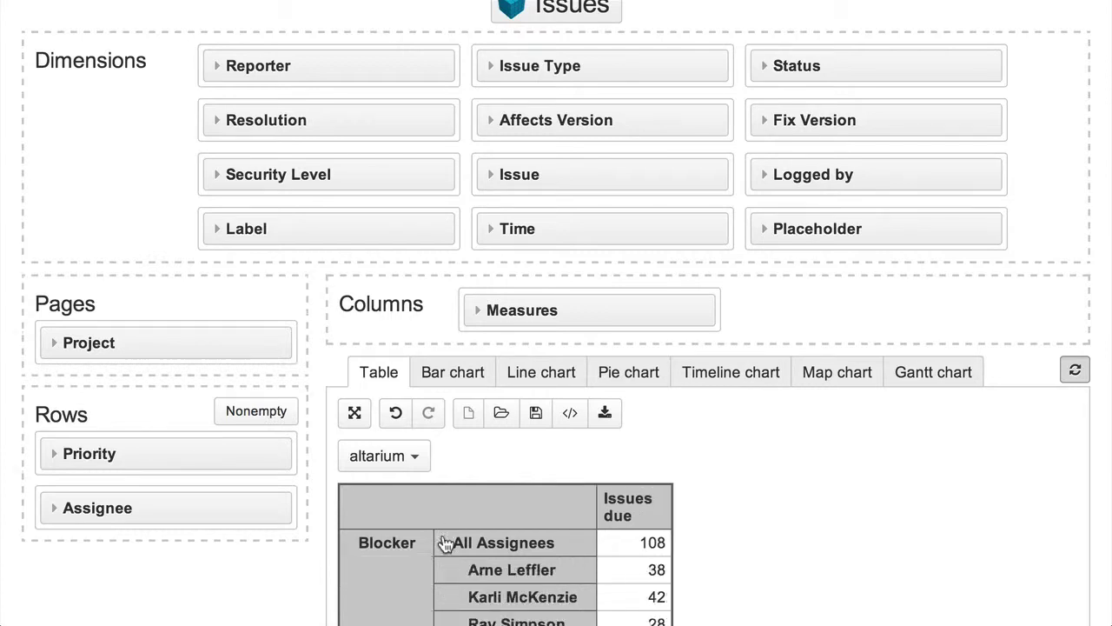
pyautogui.scroll(-4, 443, 504)
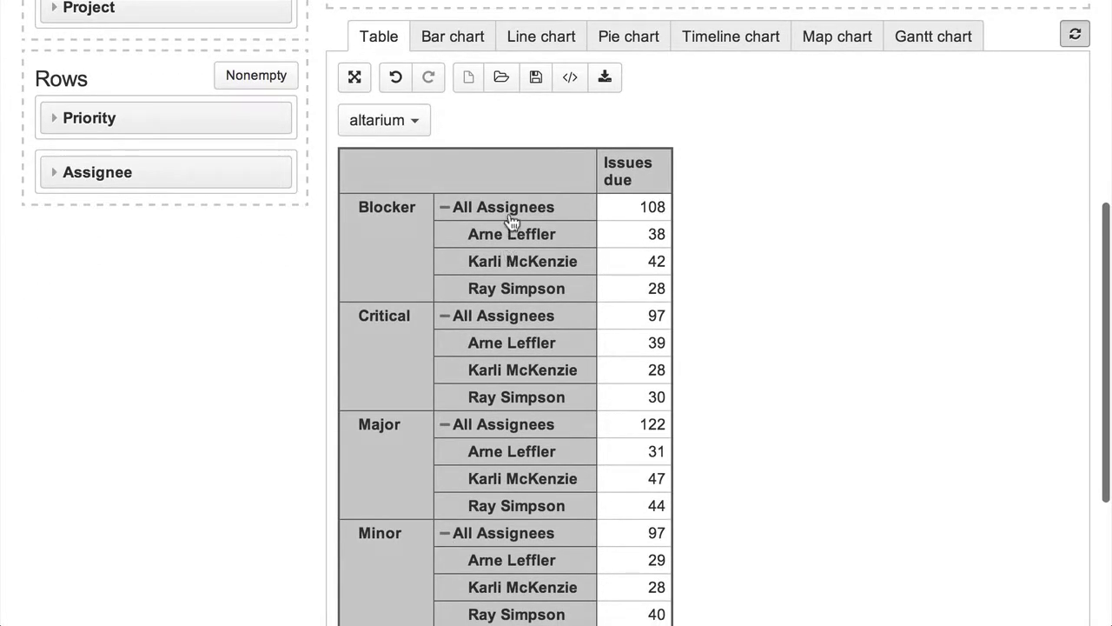
pyautogui.click(508, 214)
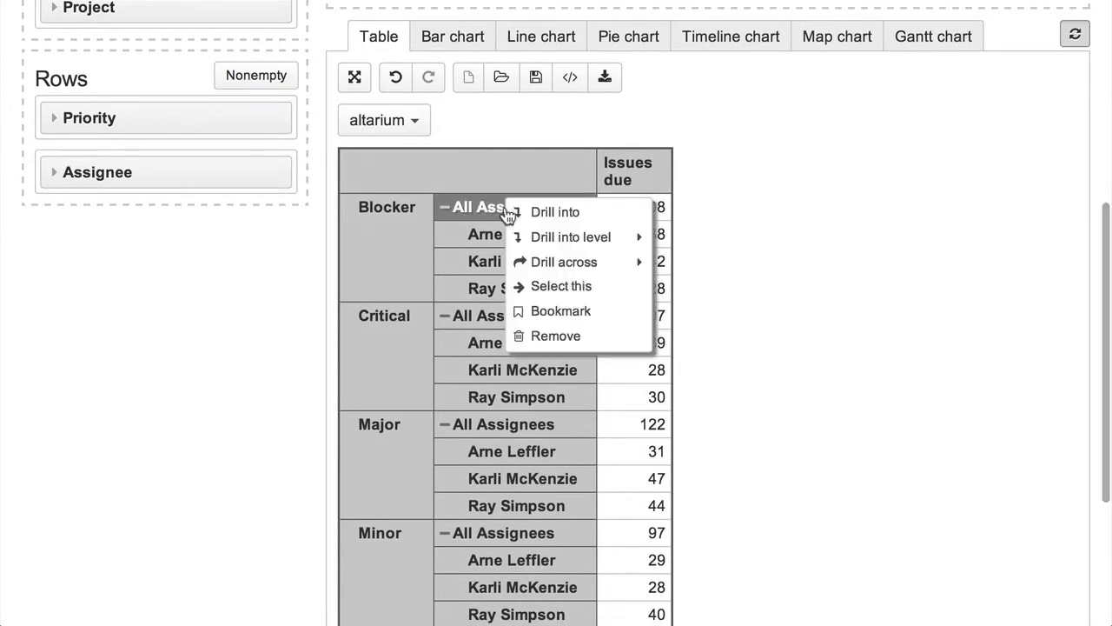
pyautogui.click(549, 333)
pyautogui.scroll(5, 550, 344)
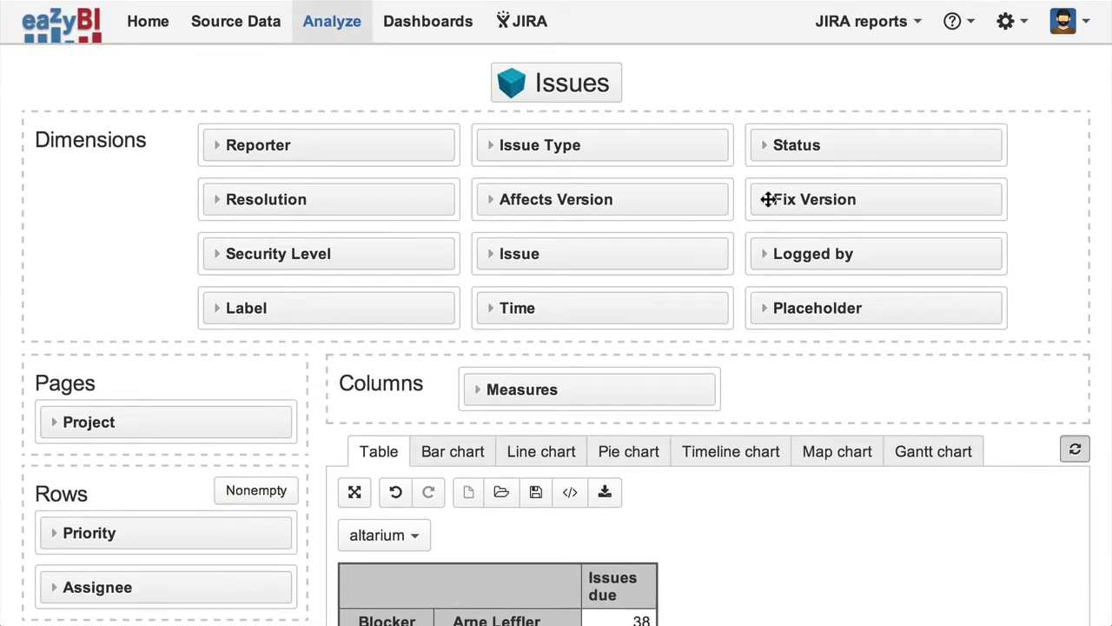
# Step: Put individual Status members in columns and hide the empty Resolved and Closed columns
pyautogui.moveTo(822, 159); pyautogui.dragTo(808, 422)
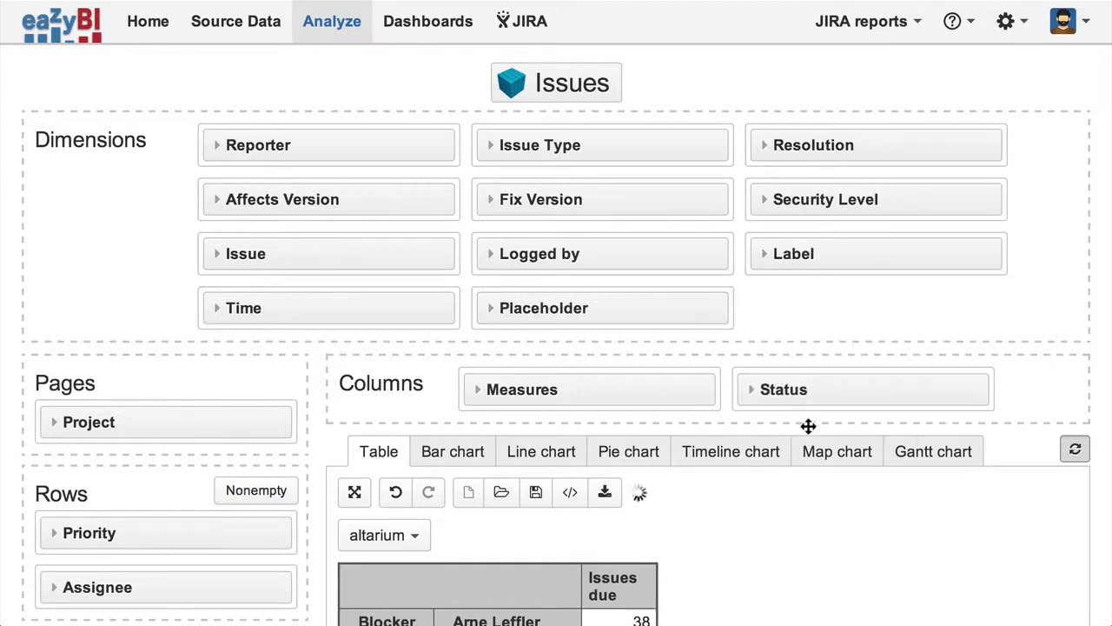
pyautogui.click(825, 392)
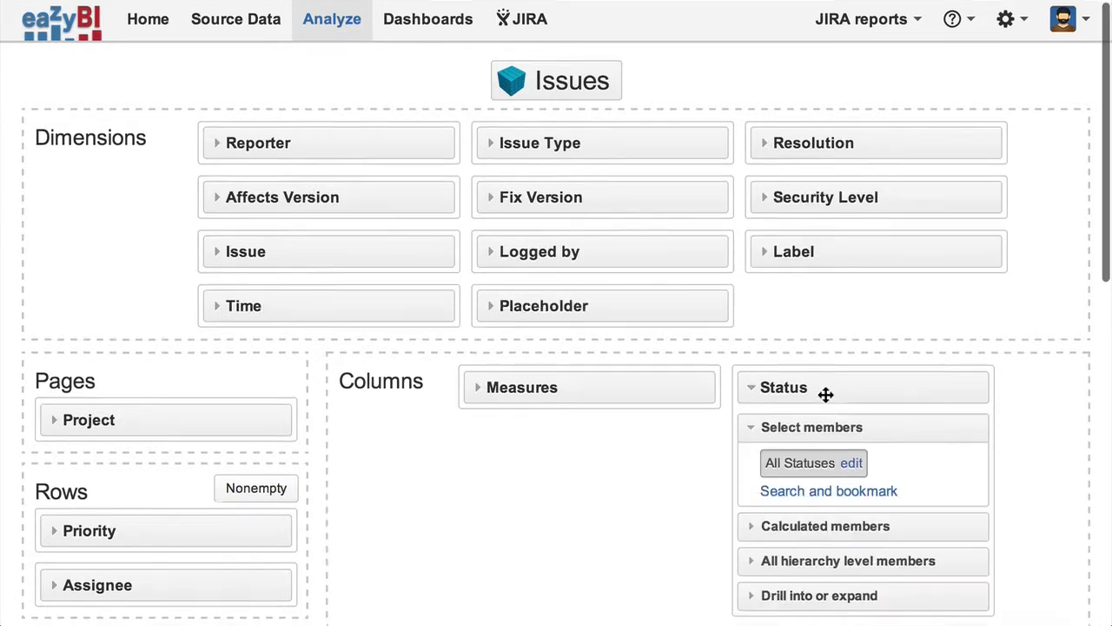
pyautogui.scroll(-4, 830, 398)
pyautogui.click(829, 254)
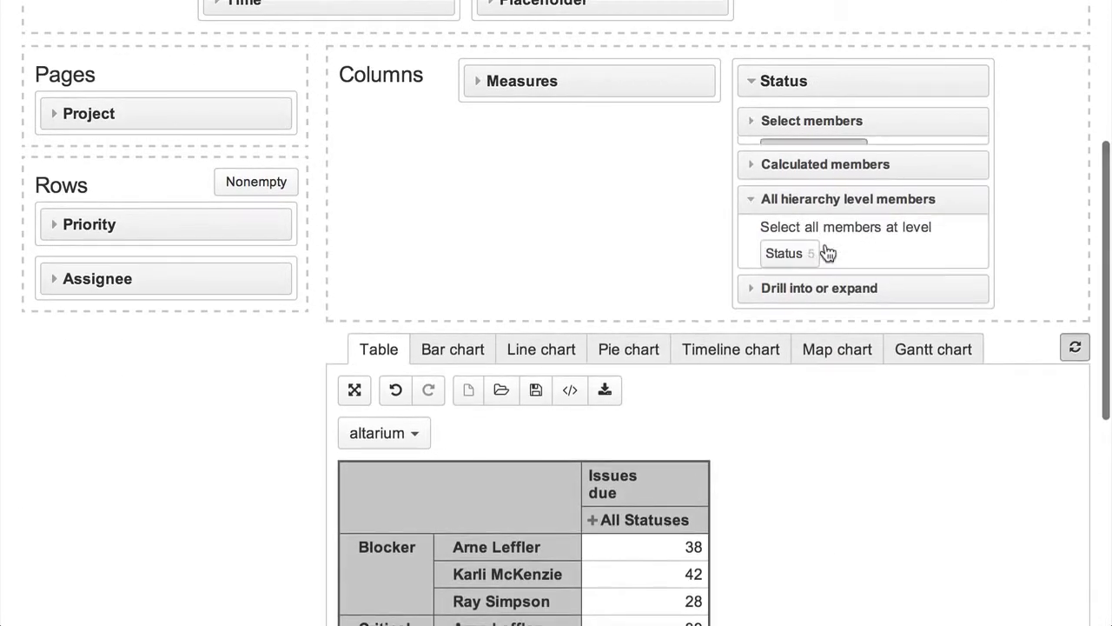
pyautogui.click(785, 247)
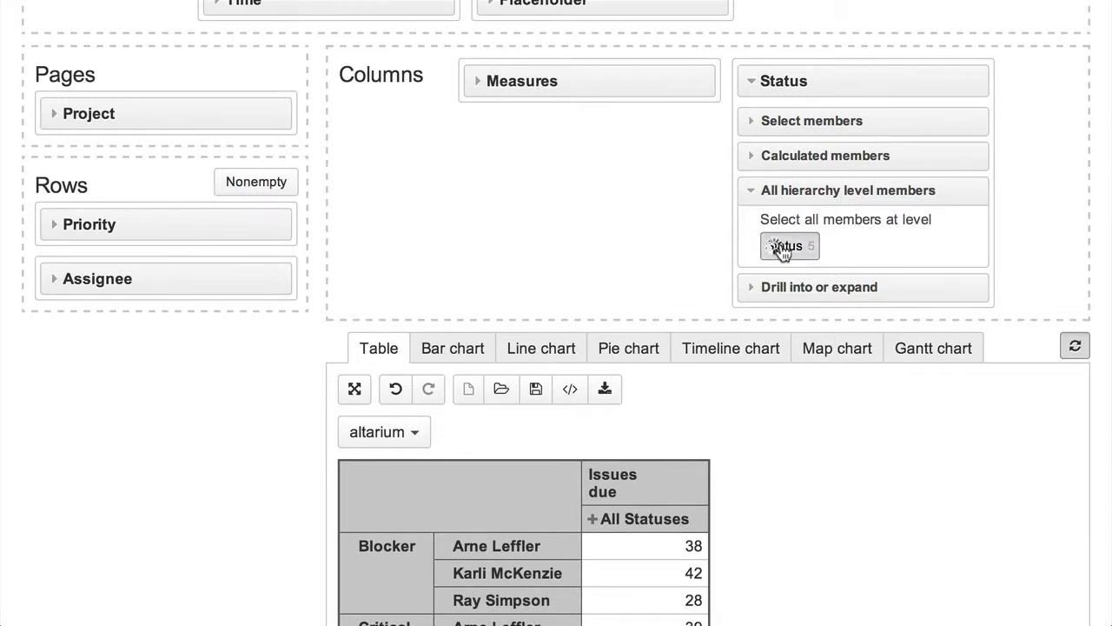
pyautogui.click(806, 79)
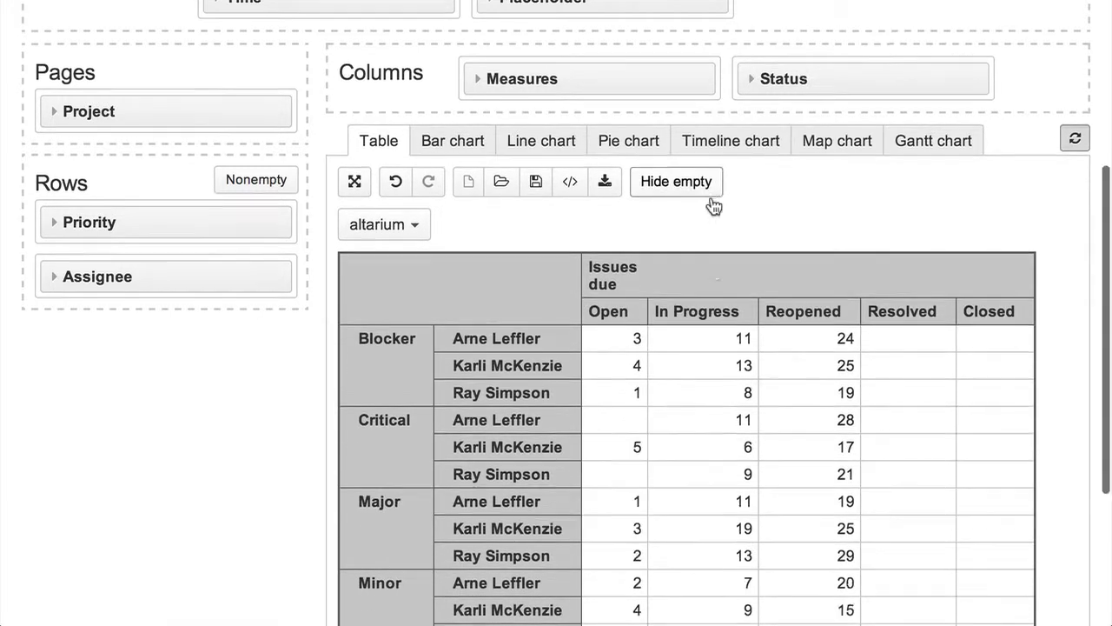
pyautogui.scroll(-3, 713, 204)
pyautogui.scroll(3, 713, 205)
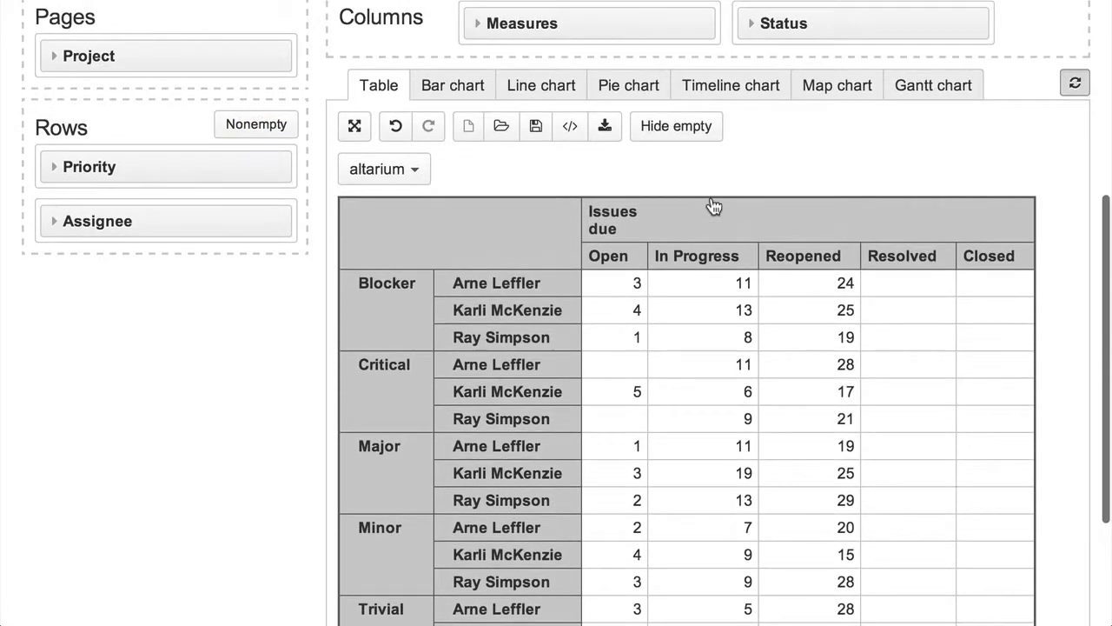
pyautogui.click(694, 139)
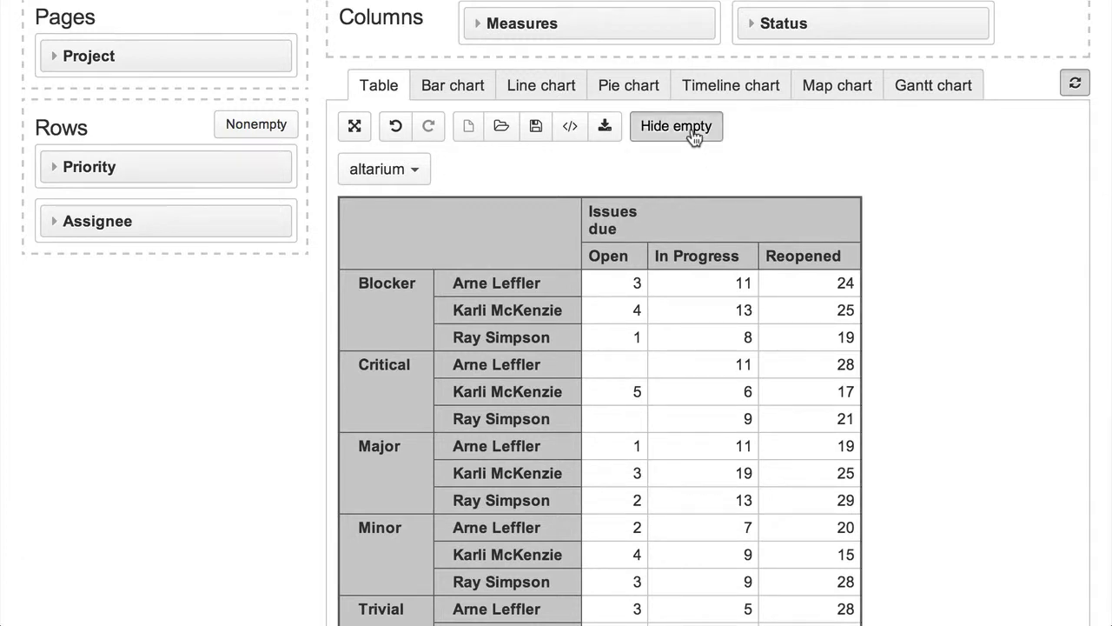
# Step: Add Issue Type as a page filter and switch the Project filter back to All Projects
pyautogui.scroll(5, 622, 165)
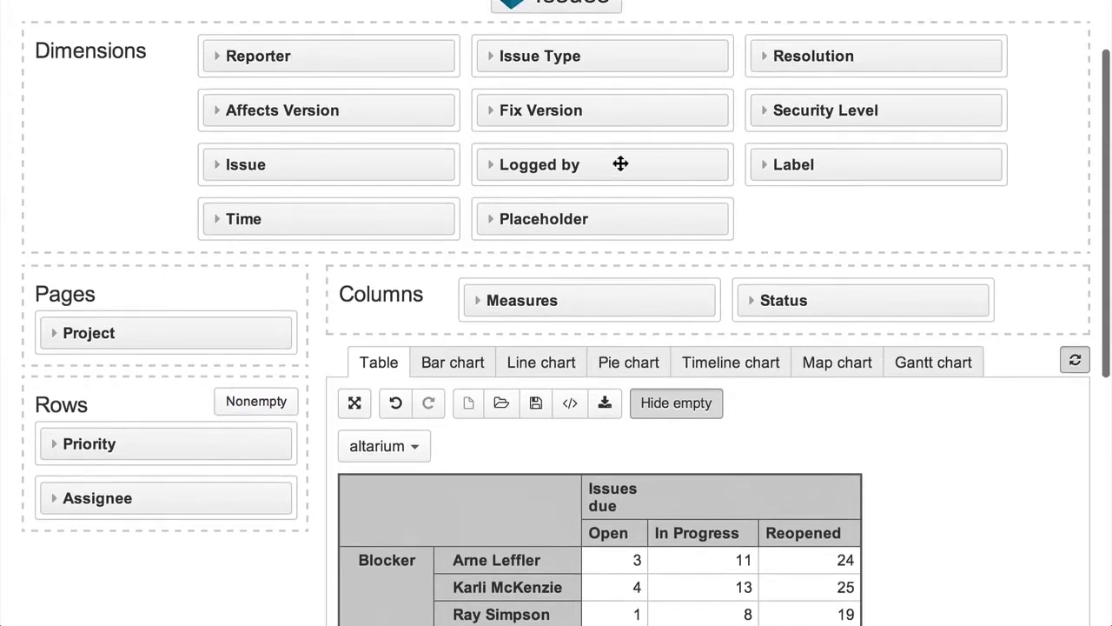
pyautogui.moveTo(569, 72); pyautogui.dragTo(240, 370)
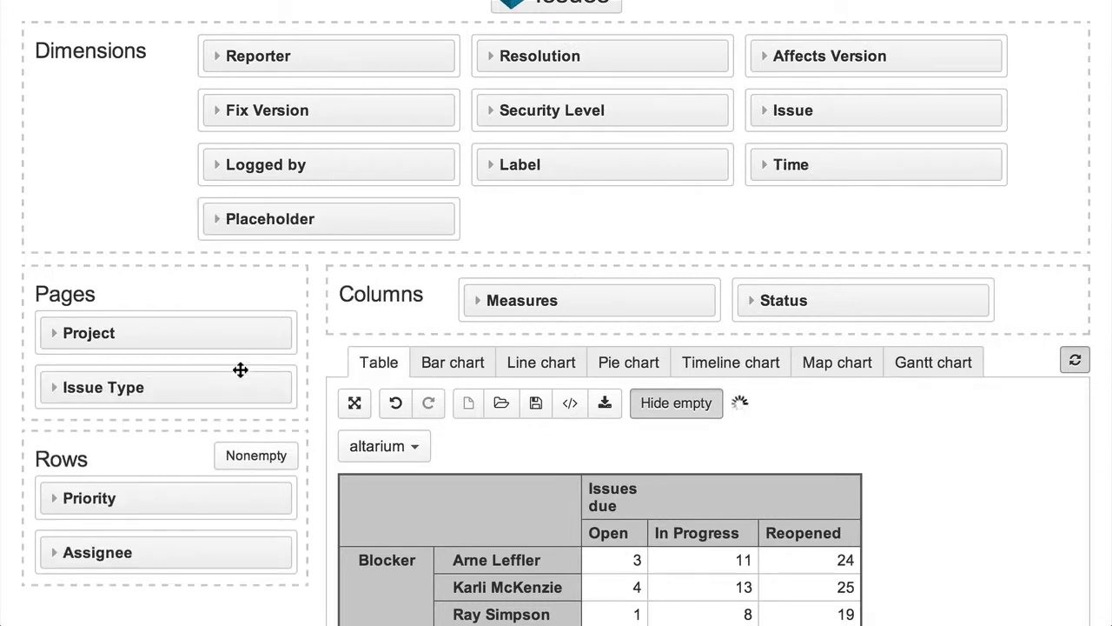
pyautogui.scroll(-5, 484, 491)
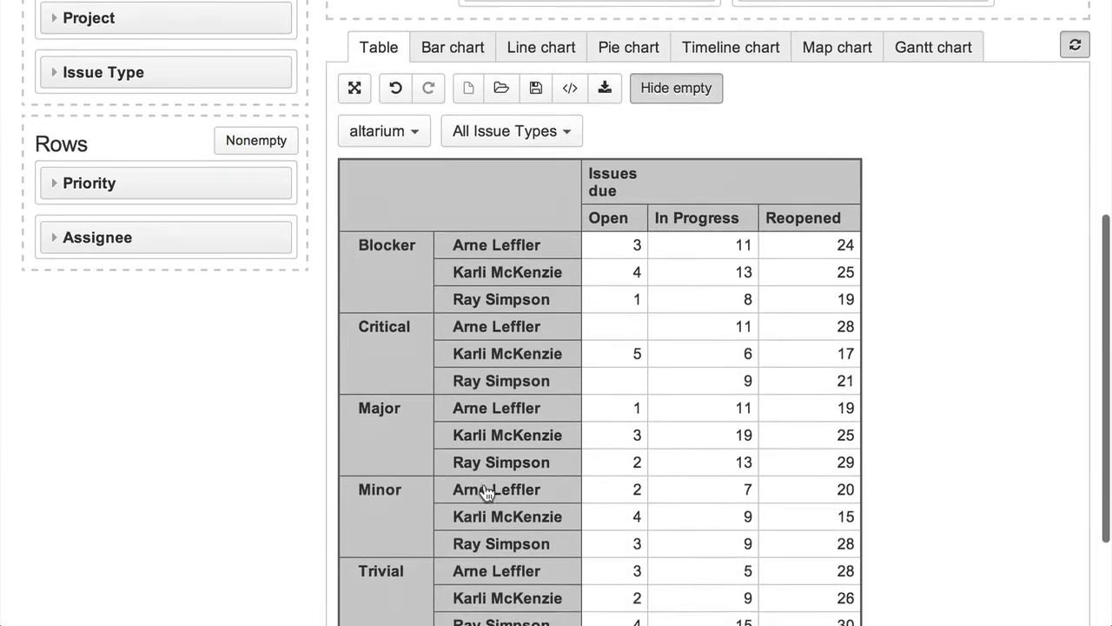
pyautogui.click(408, 104)
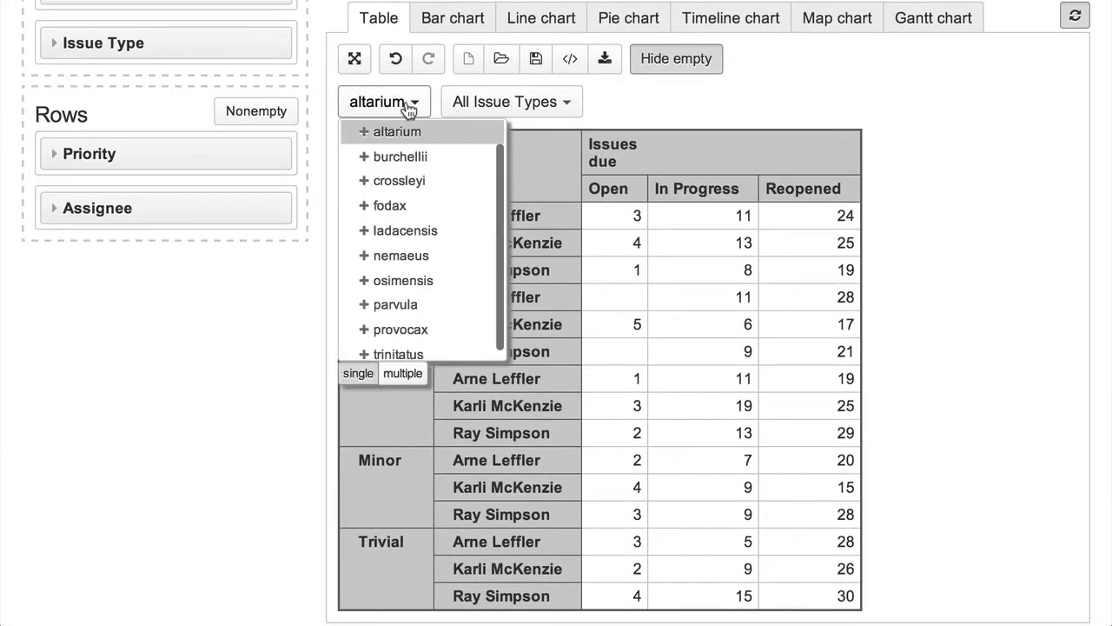
pyautogui.scroll(1, 437, 213)
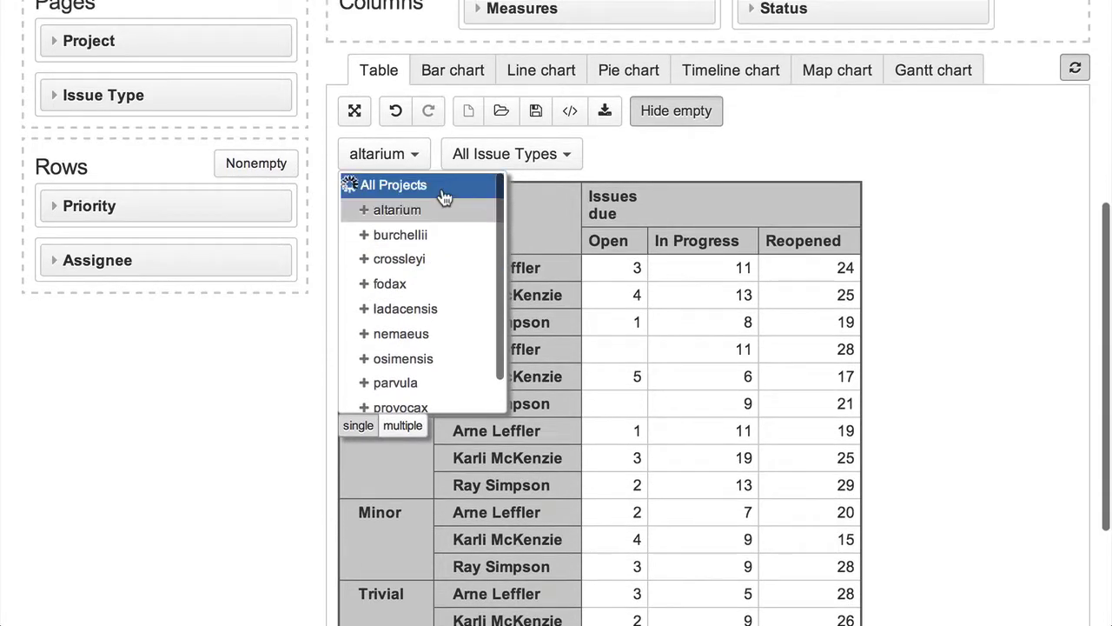
pyautogui.click(442, 188)
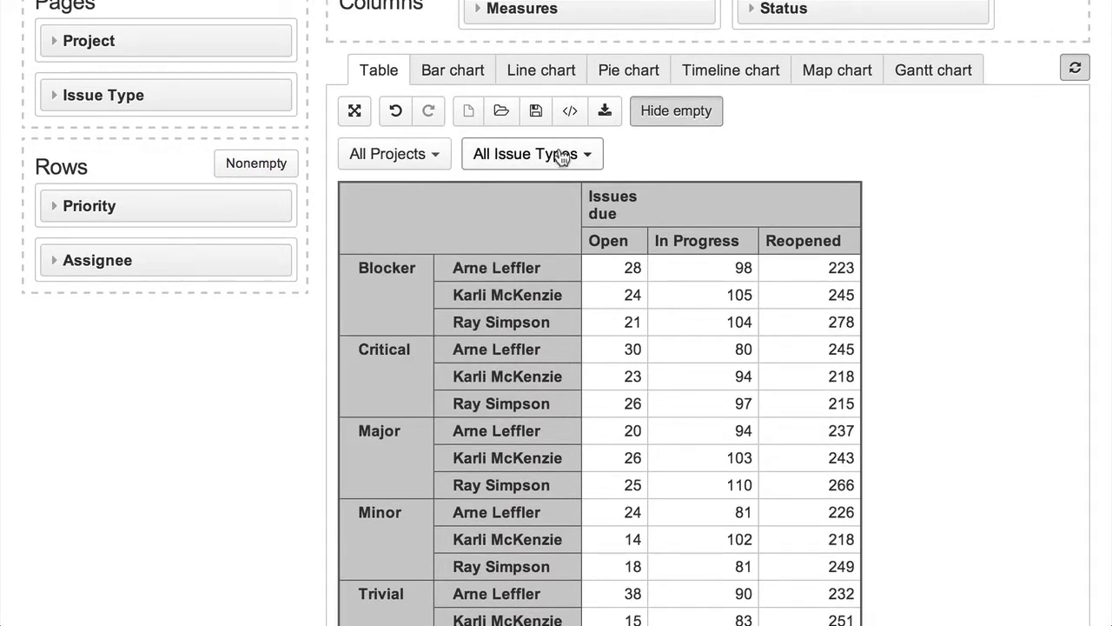
# Step: Filter issue types to New Feature and Improvement using multiple selection
pyautogui.click(563, 157)
pyautogui.click(476, 187)
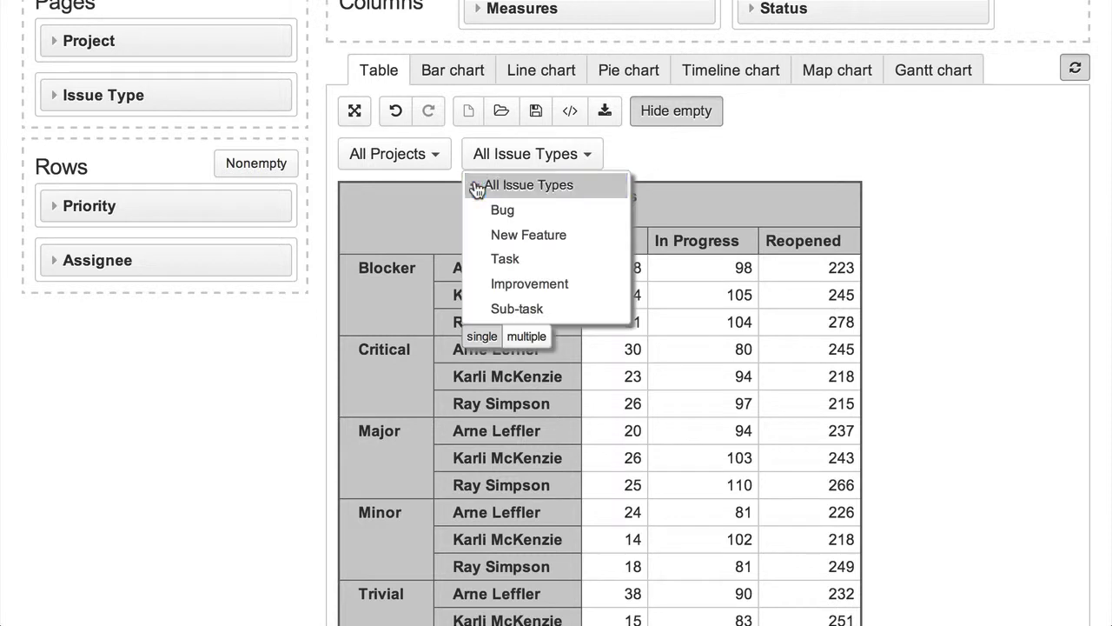
pyautogui.click(528, 338)
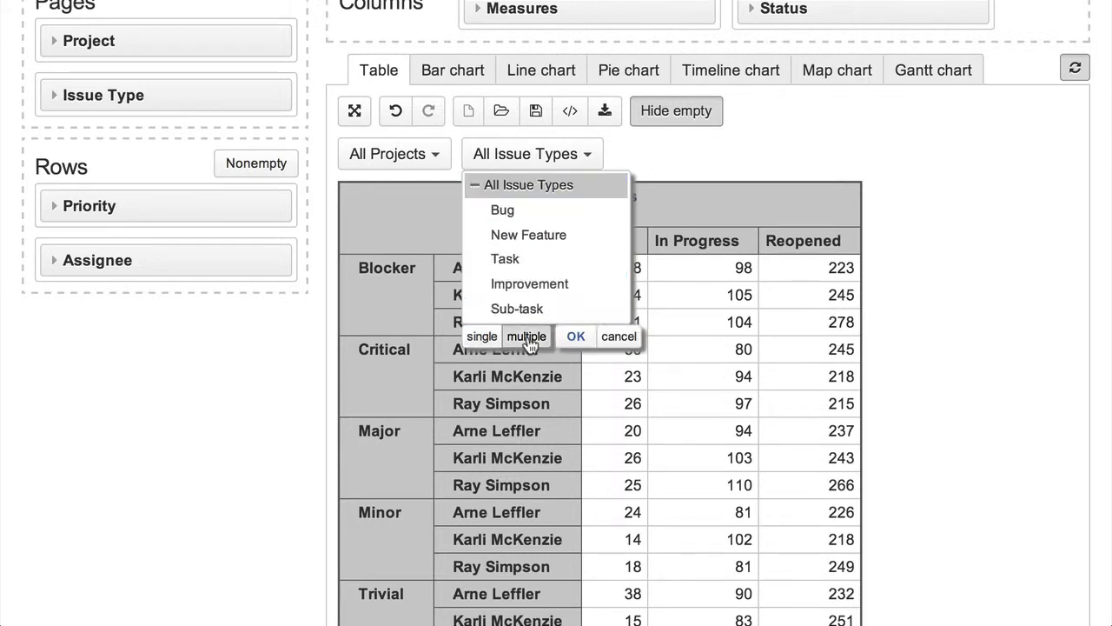
pyautogui.click(560, 237)
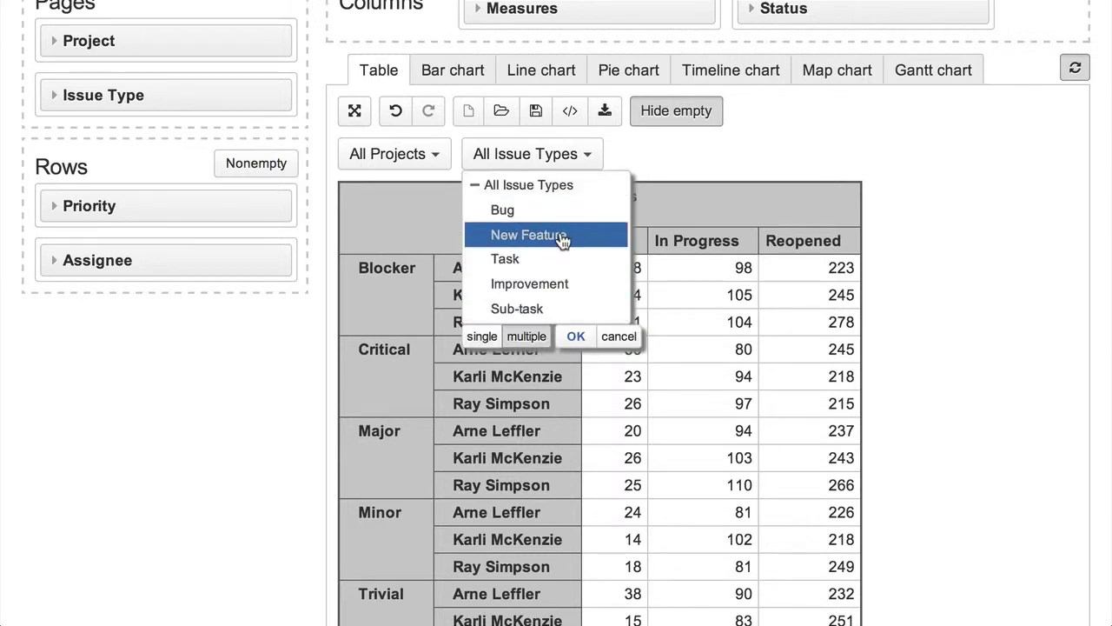
pyautogui.click(511, 284)
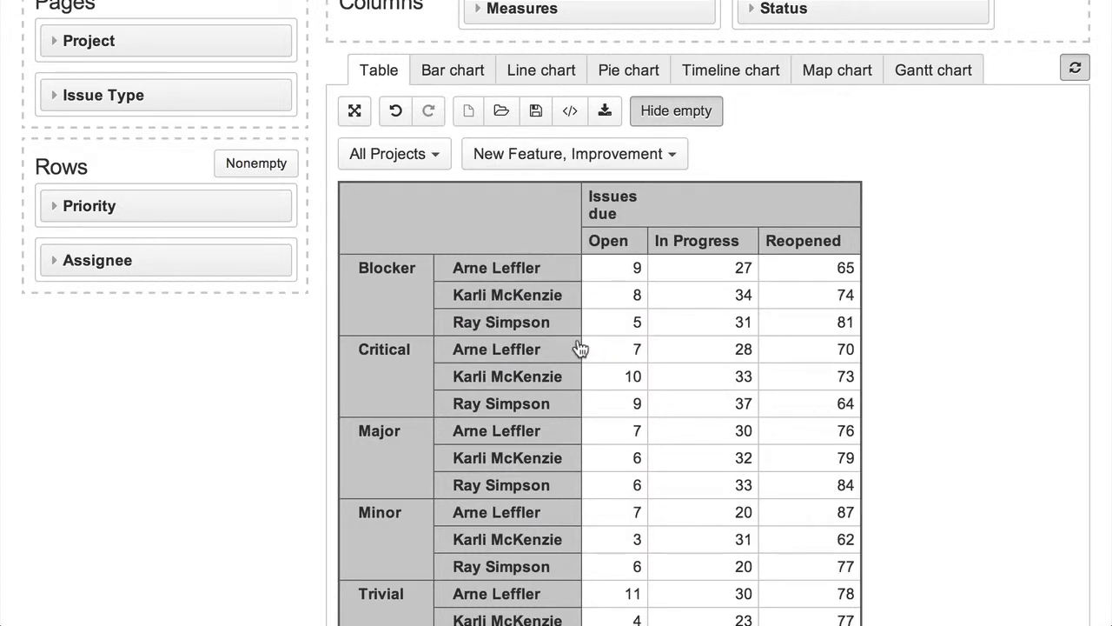
pyautogui.scroll(-3, 899, 368)
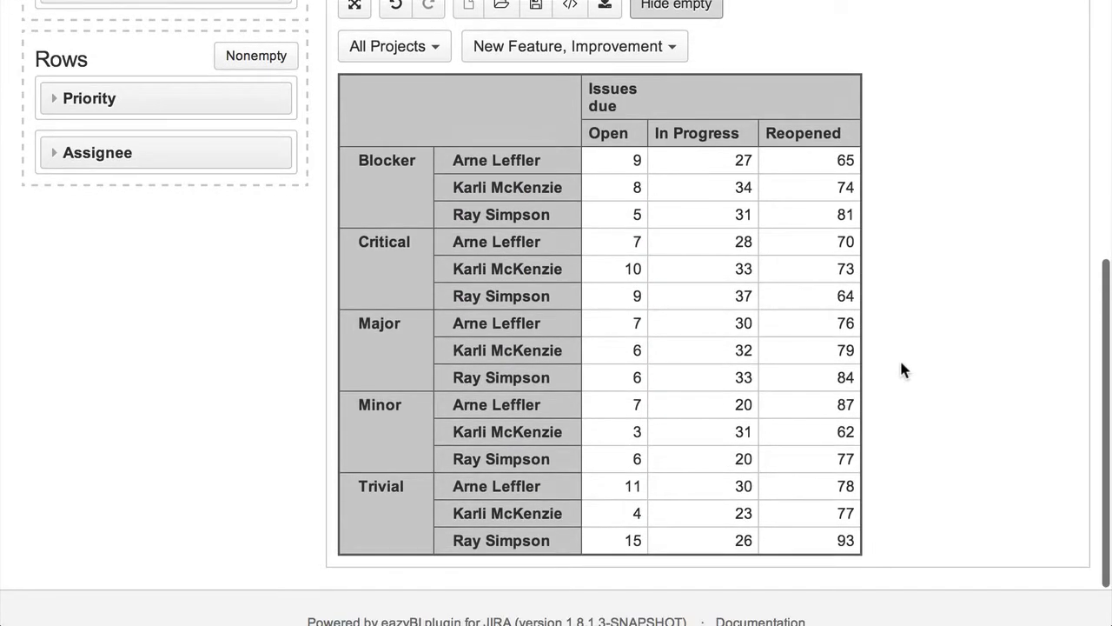
pyautogui.scroll(3, 901, 363)
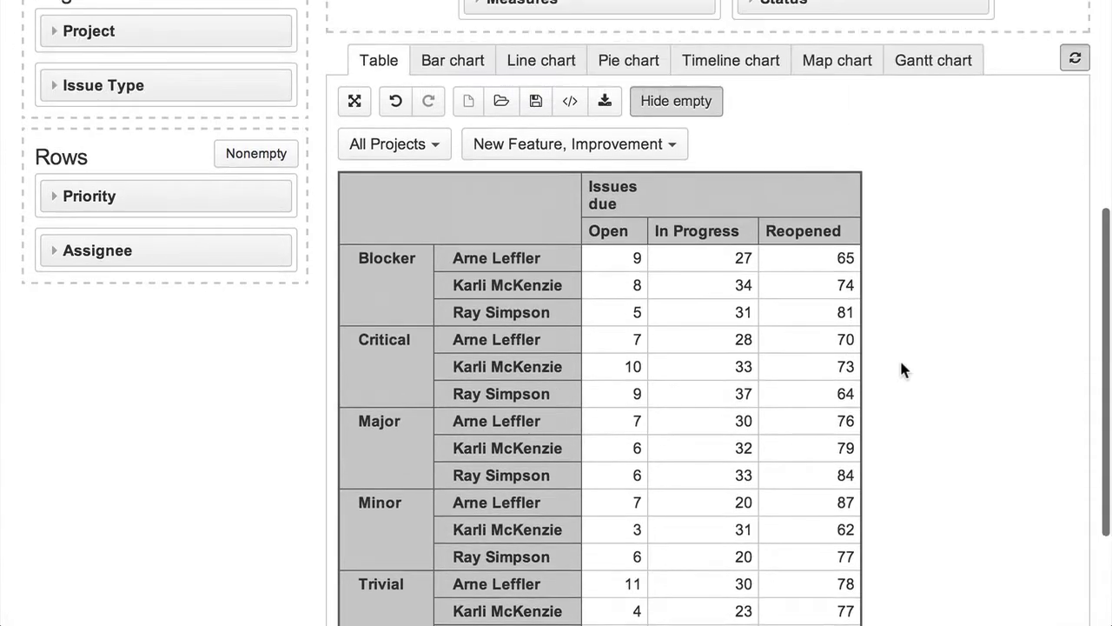
# Step: Reset the issue type filter to All Issue Types and apply it
pyautogui.click(645, 165)
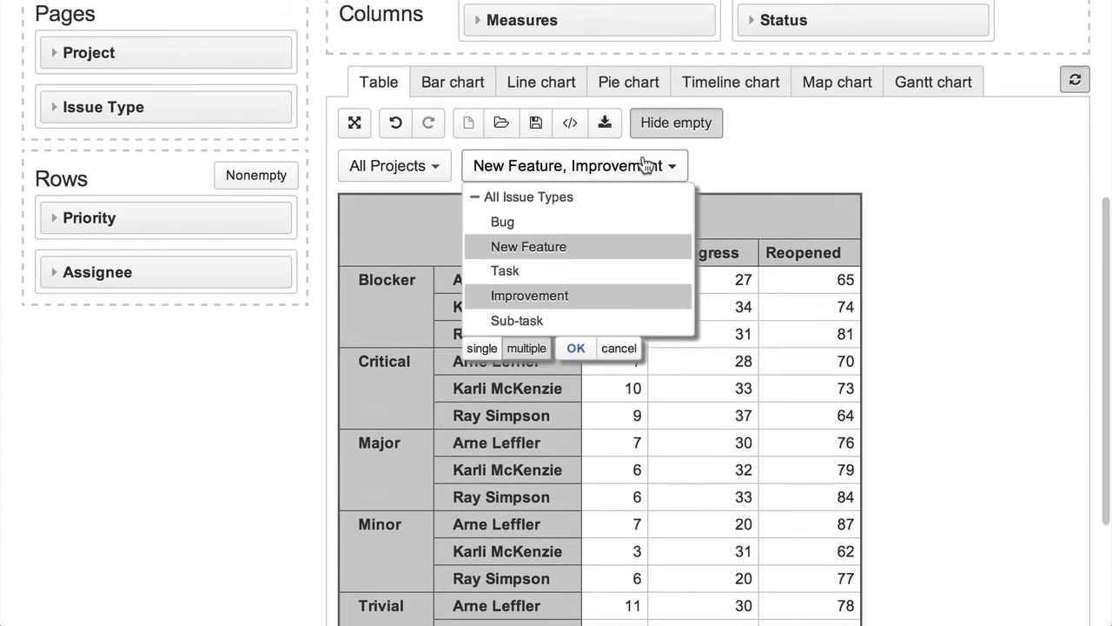
pyautogui.click(556, 198)
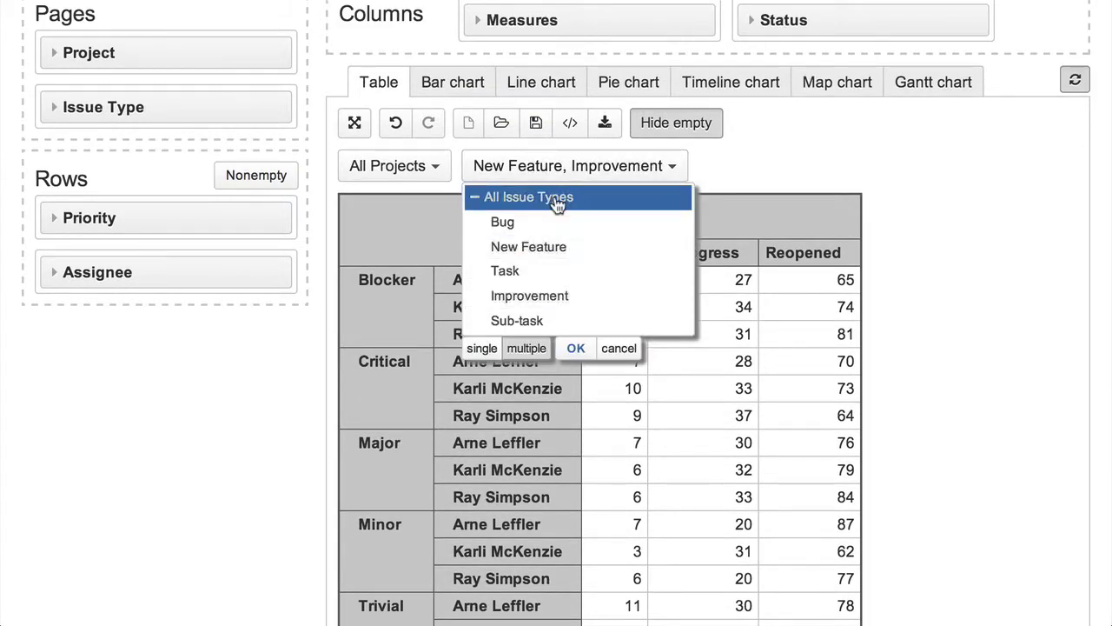
pyautogui.click(574, 349)
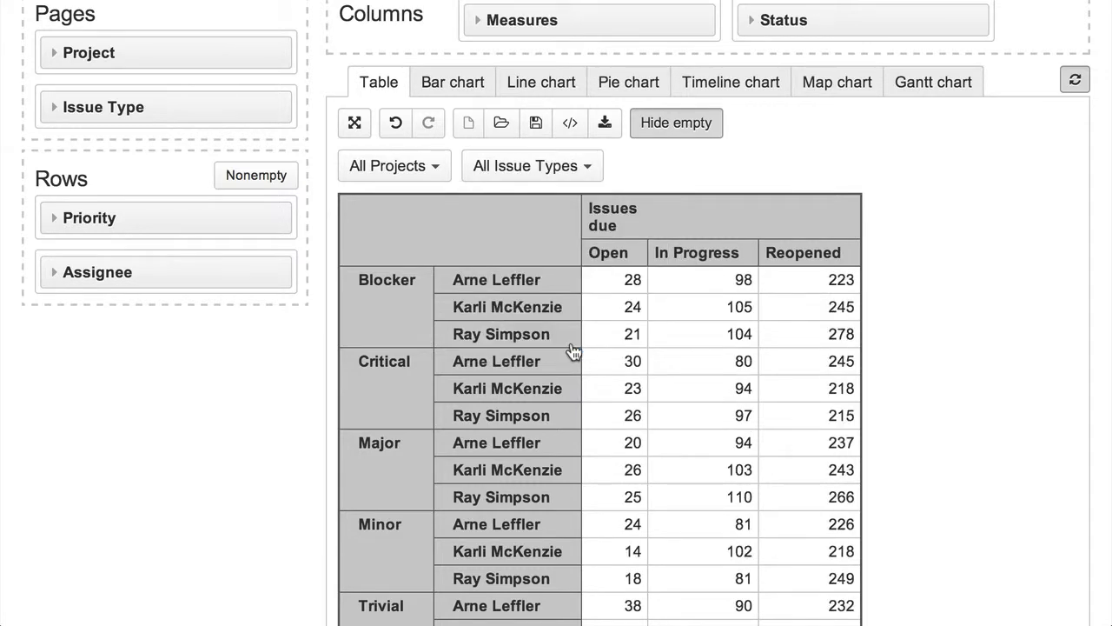
pyautogui.click(353, 123)
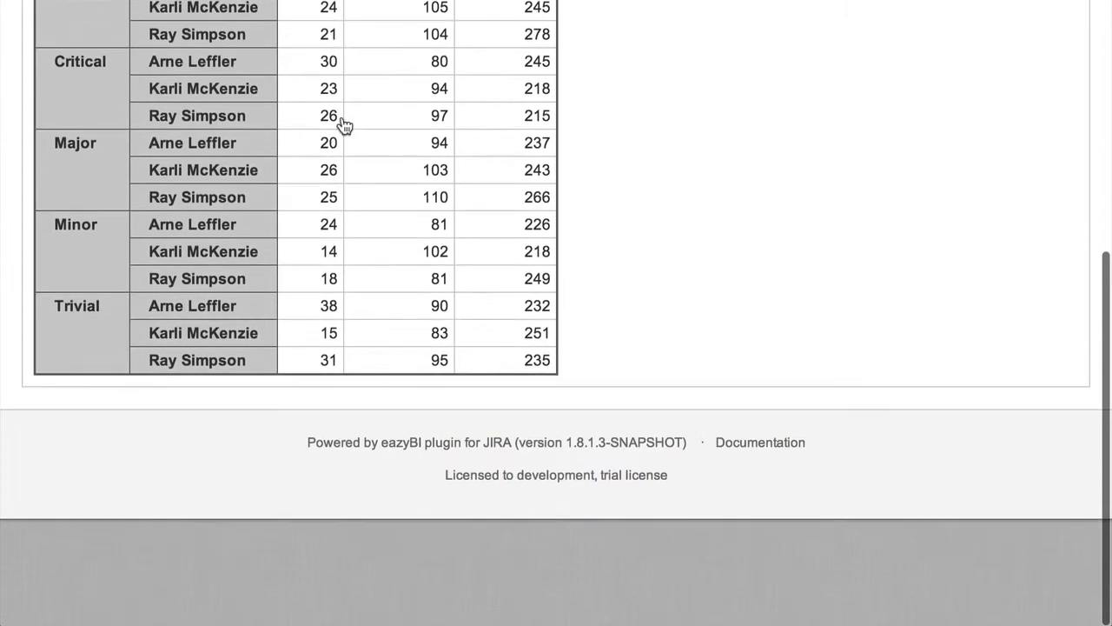
# Step: Display the table as a stacked bar chart of Open, In Progress and Reopened issues per priority and assignee
pyautogui.scroll(3, 344, 124)
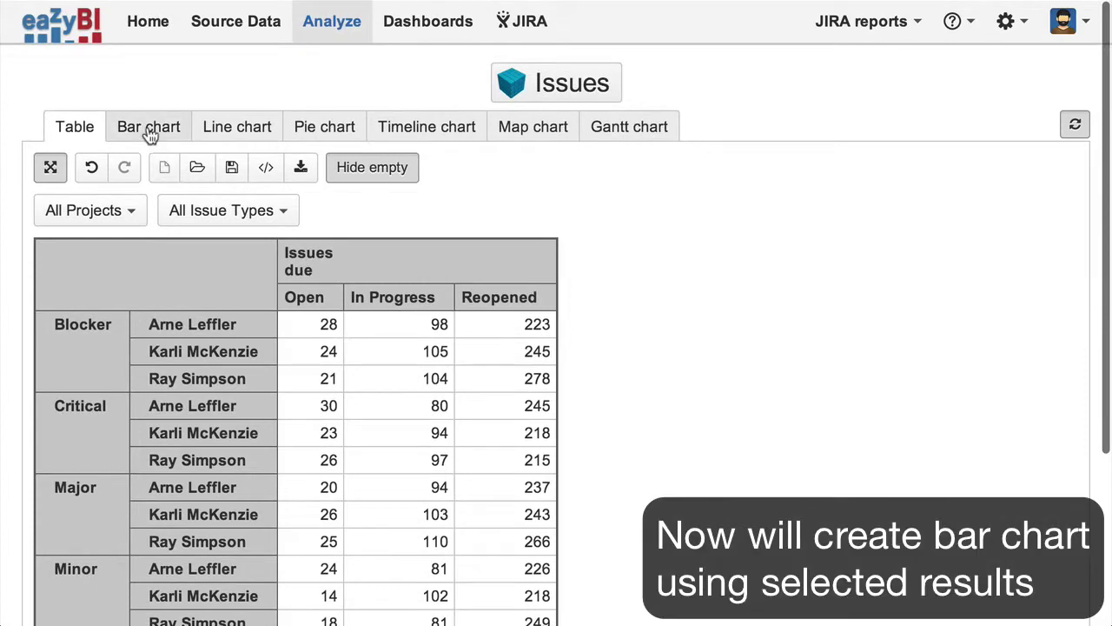
pyautogui.click(148, 131)
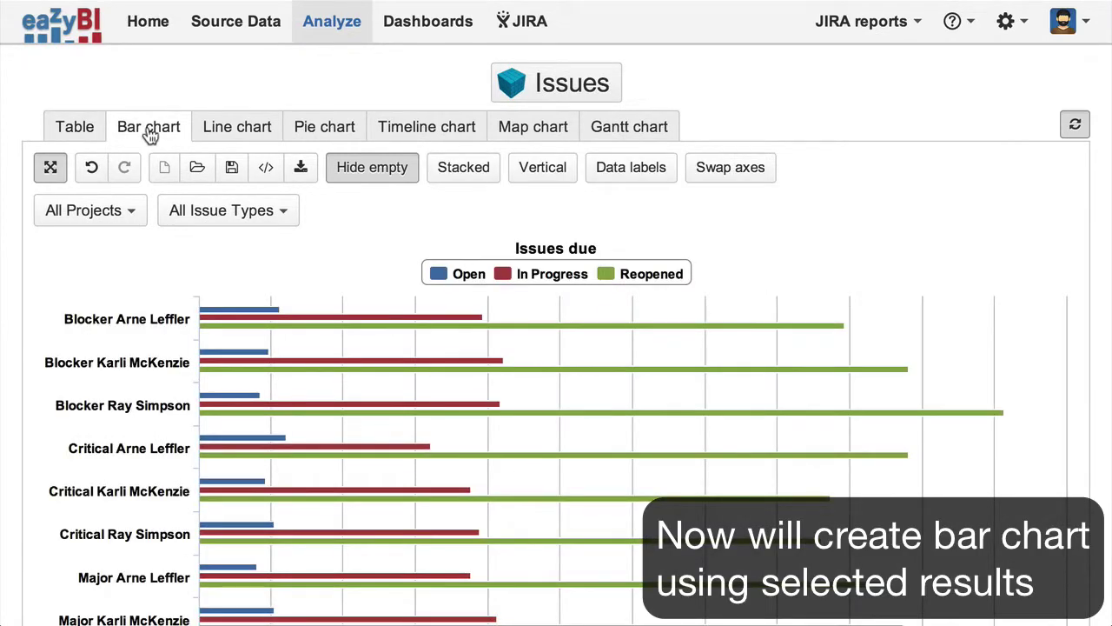
pyautogui.click(473, 176)
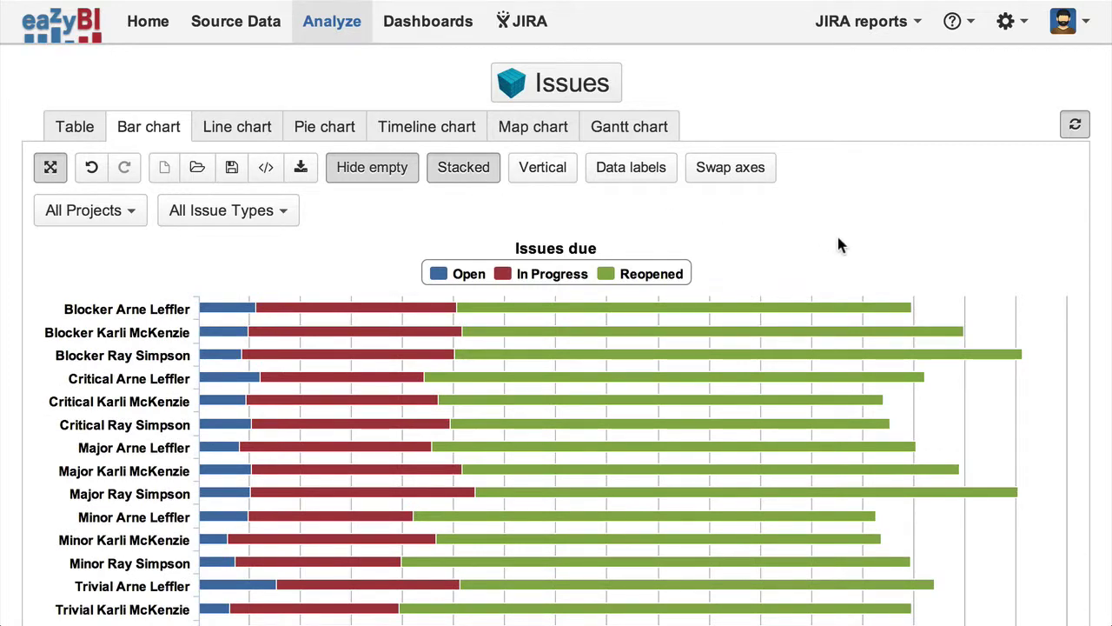
pyautogui.scroll(-2, 837, 234)
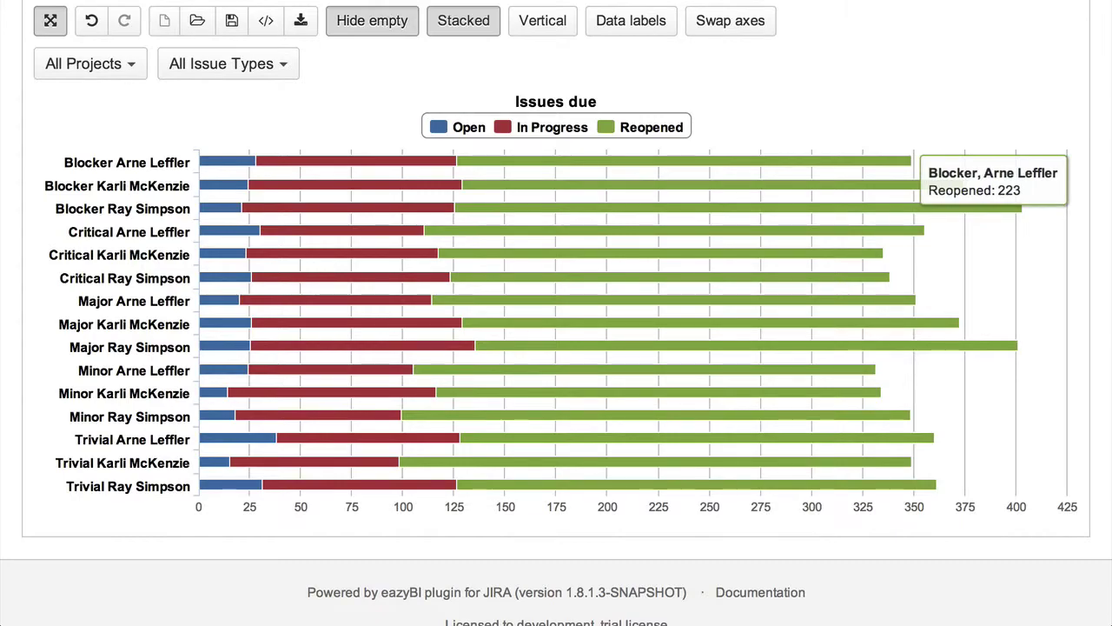
# Step: Save the report under the name 'issues by priority and assignee'
pyautogui.click(232, 22)
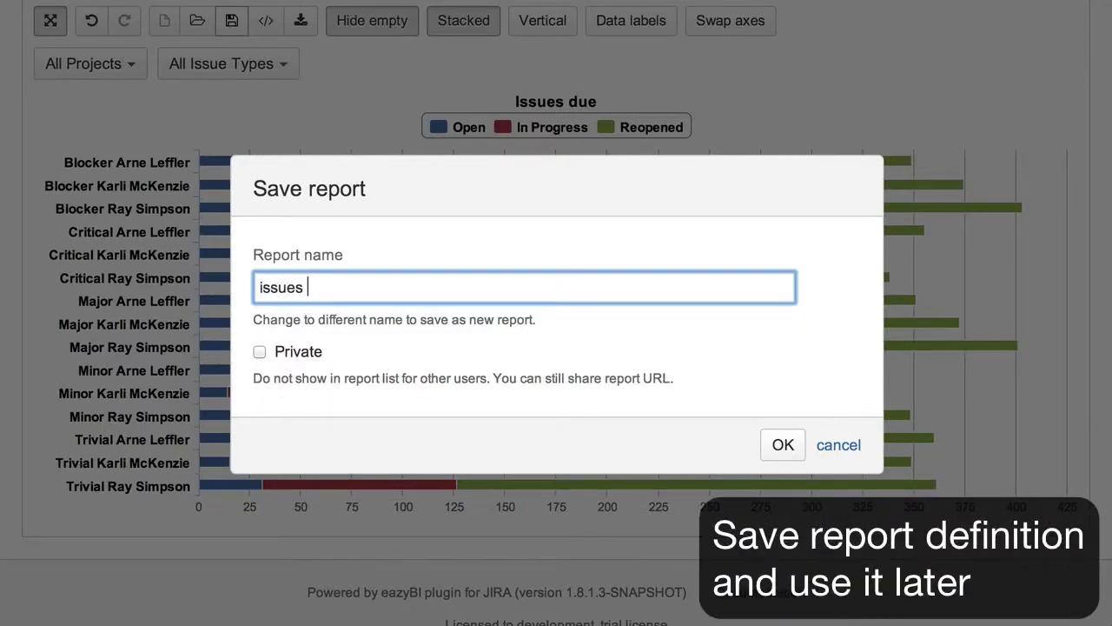
pyautogui.write('issues by priority and assignee')
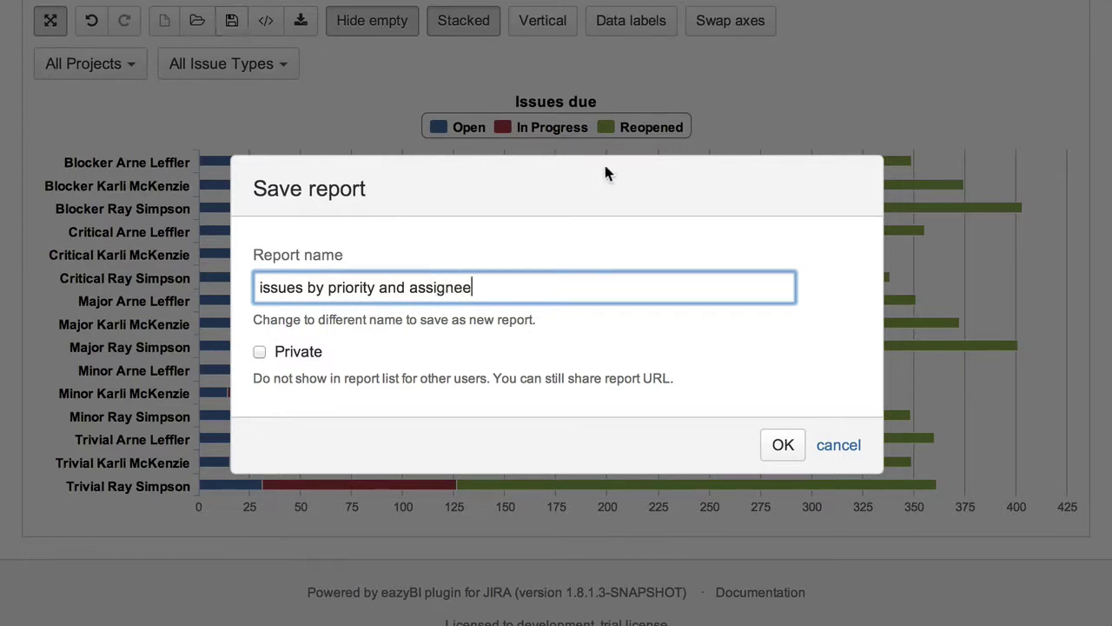
pyautogui.click(788, 452)
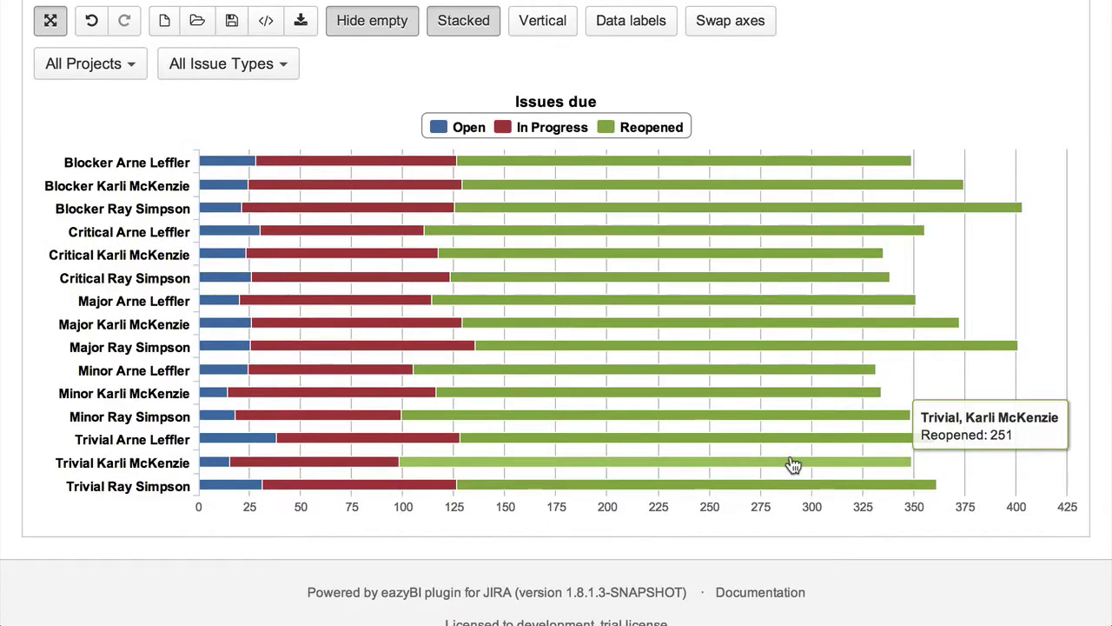
pyautogui.scroll(3, 794, 465)
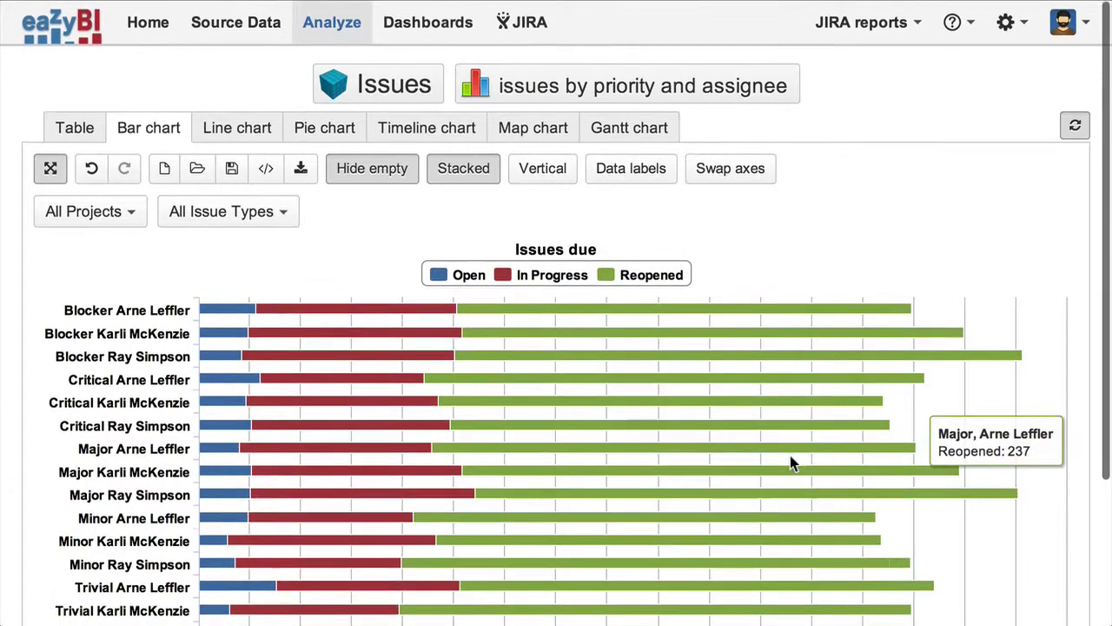
pyautogui.click(418, 26)
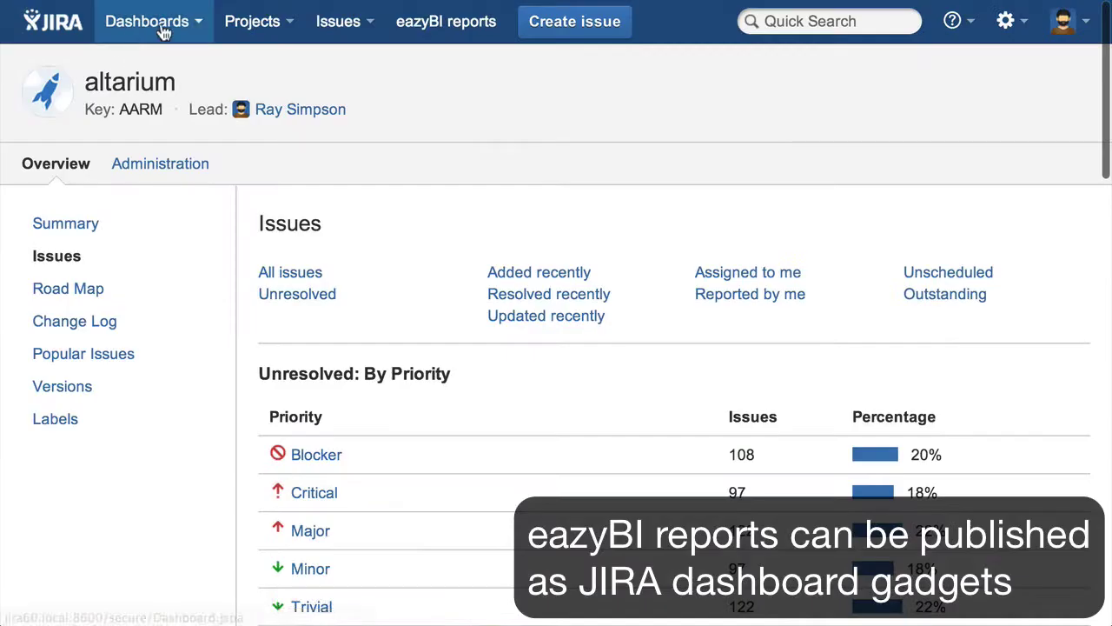
# Step: Add the eazyBI report gadget to the JIRA test dashboard
pyautogui.click(199, 23)
pyautogui.click(162, 67)
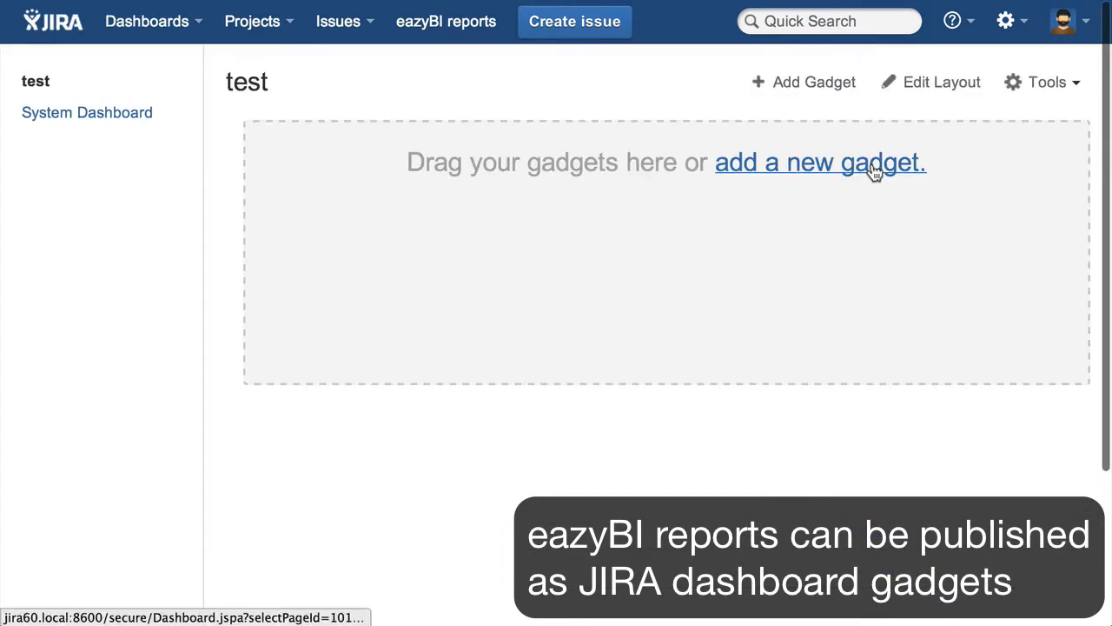
pyautogui.click(875, 165)
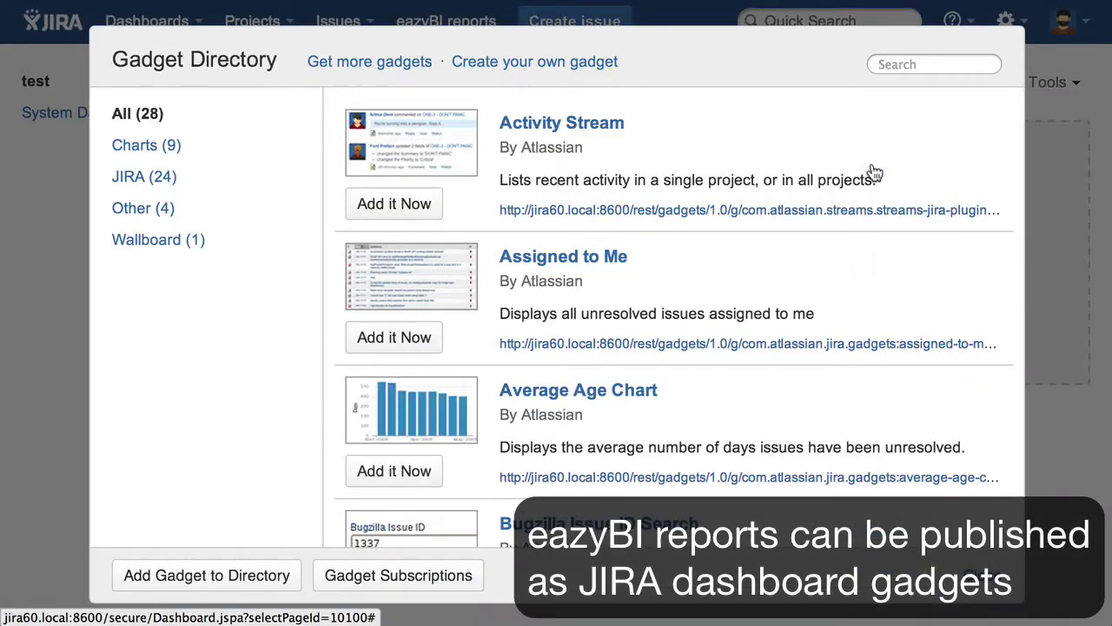
pyautogui.scroll(-20, 713, 290)
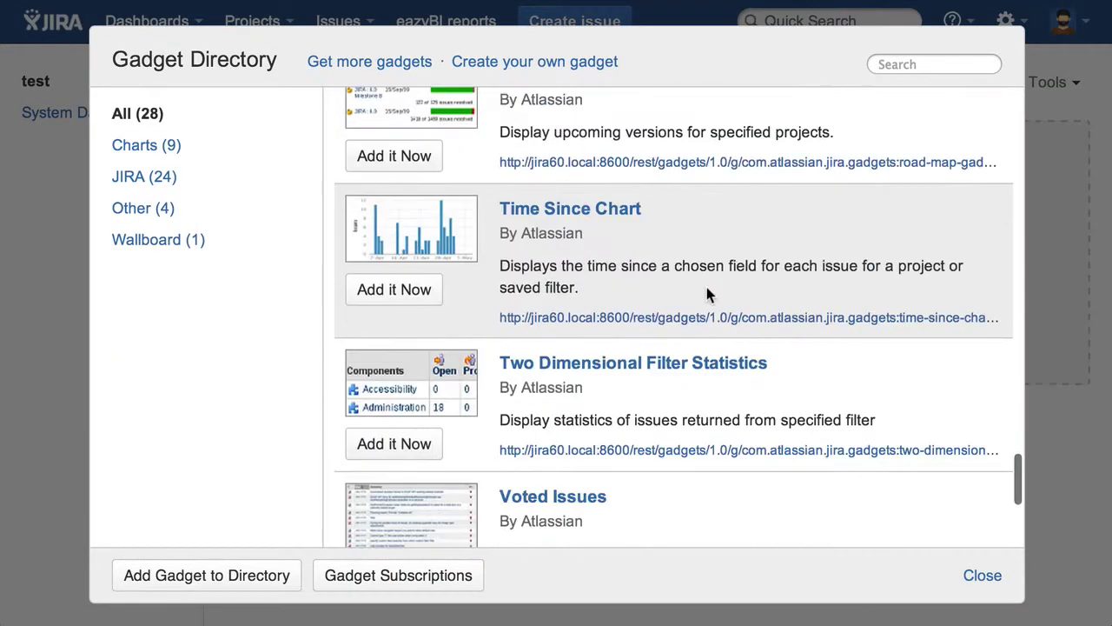
pyautogui.scroll(-5, 707, 287)
pyautogui.click(408, 509)
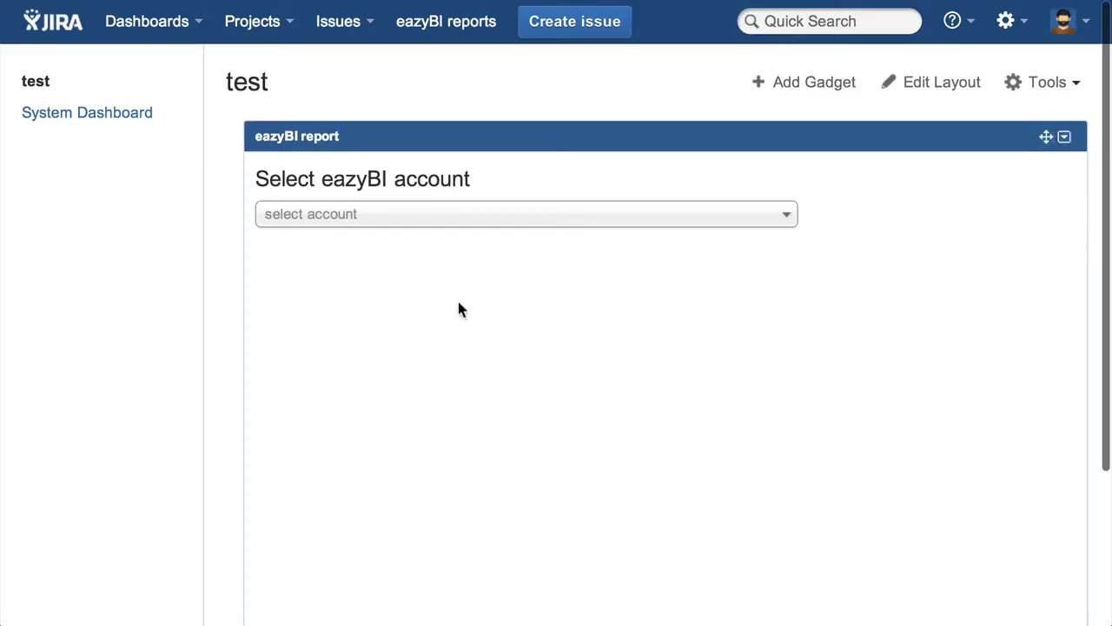
# Step: Configure the gadget with the JIRA reports account and the 'issues by priority and assignee' report
pyautogui.click(496, 213)
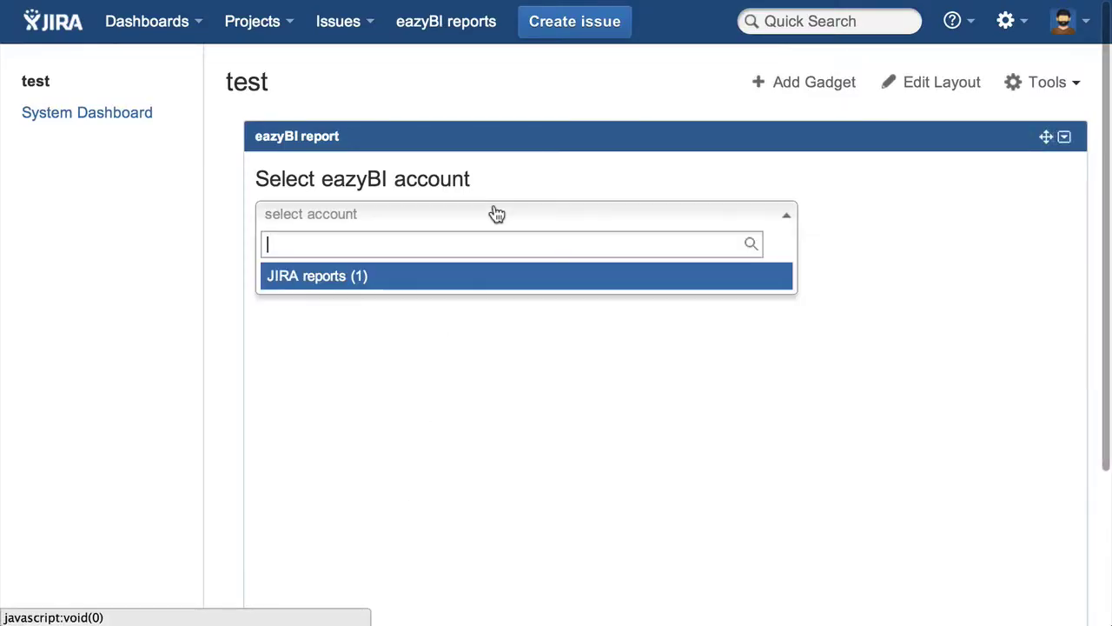
pyautogui.click(416, 284)
pyautogui.click(425, 226)
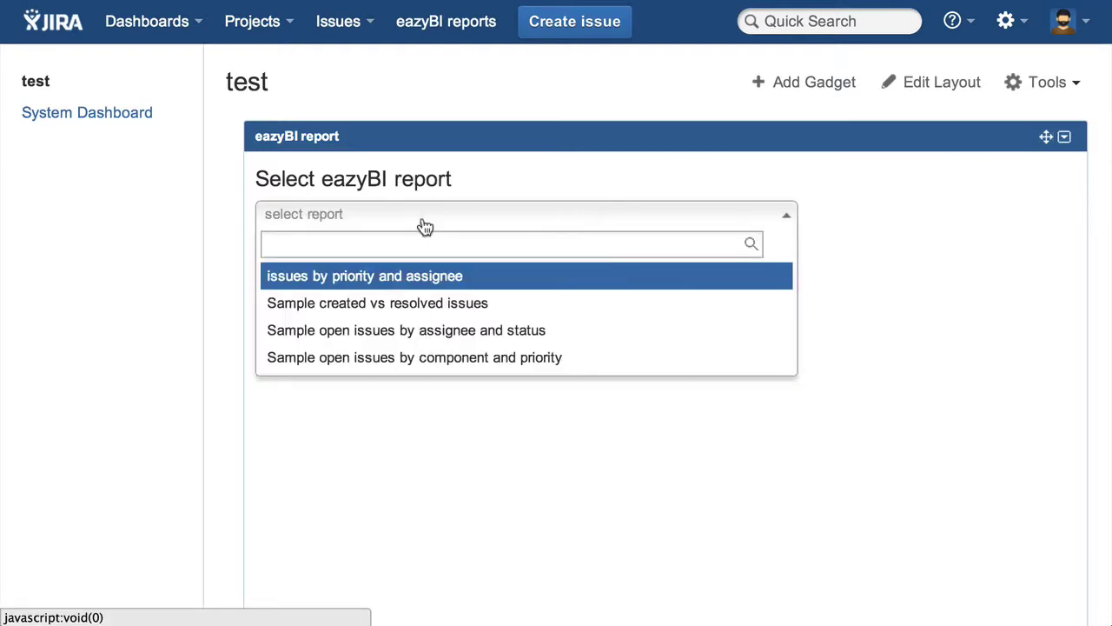
pyautogui.click(405, 276)
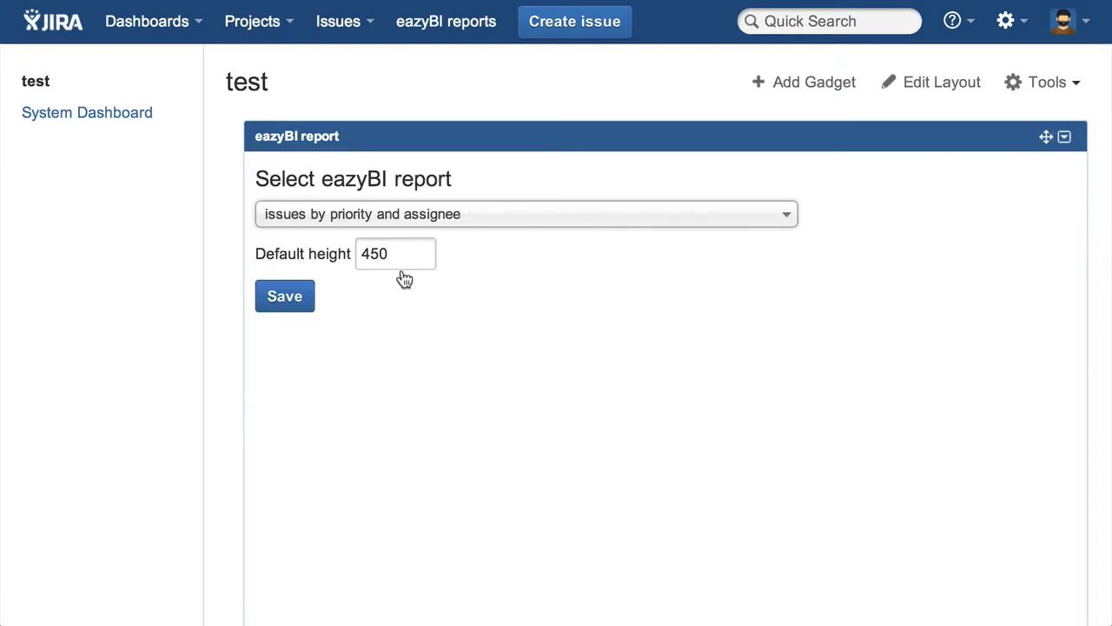
pyautogui.click(287, 300)
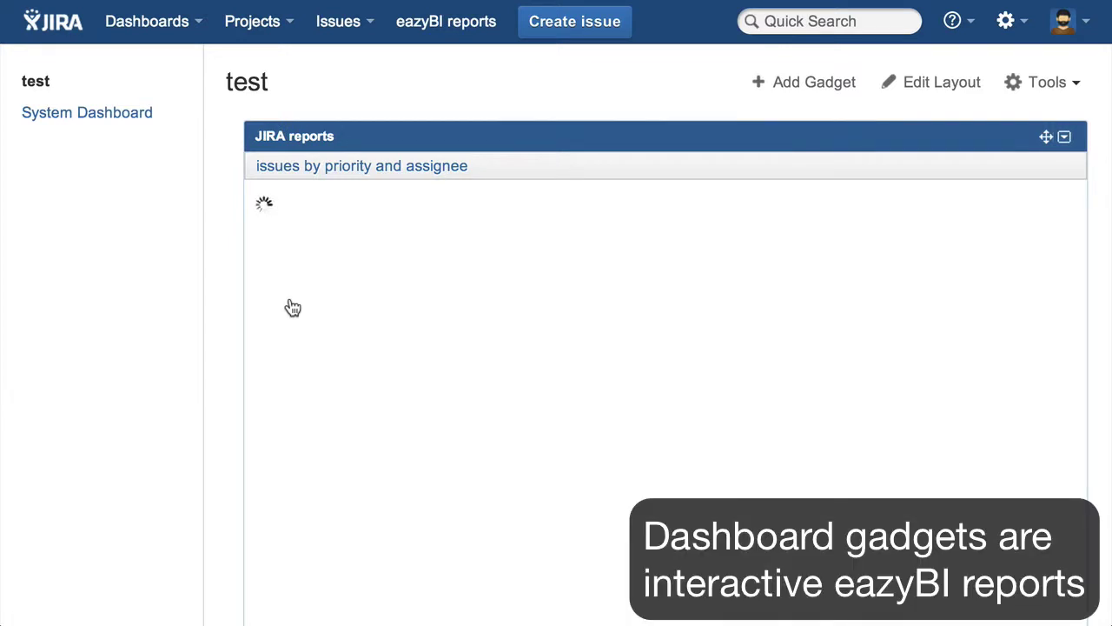
# Step: Filter the gadget chart to the altarium project
pyautogui.scroll(-3, 291, 307)
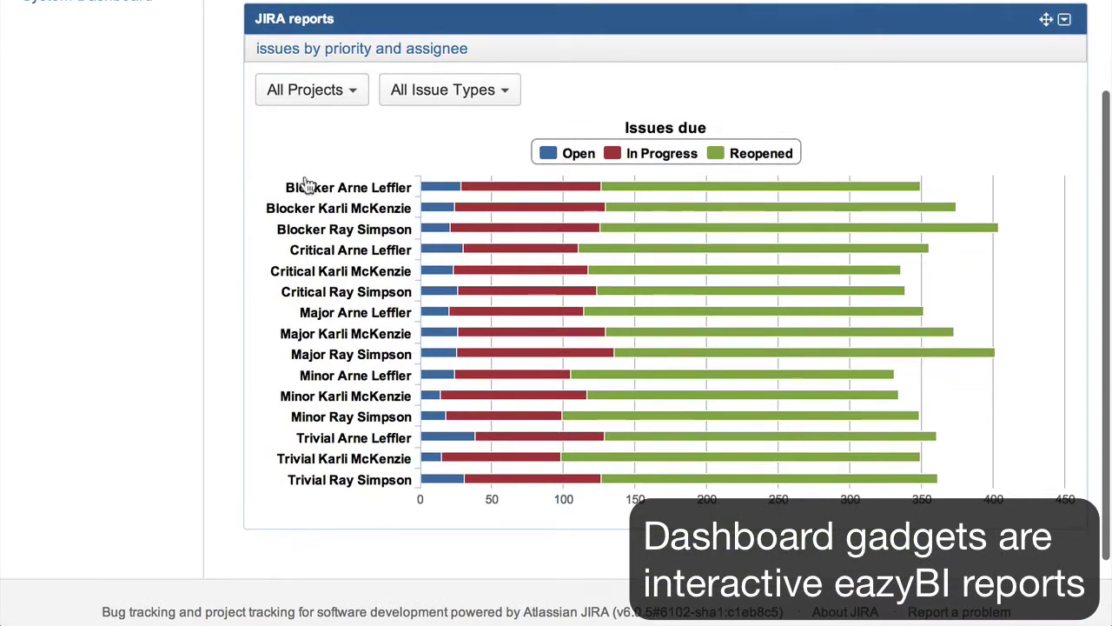
pyautogui.click(357, 90)
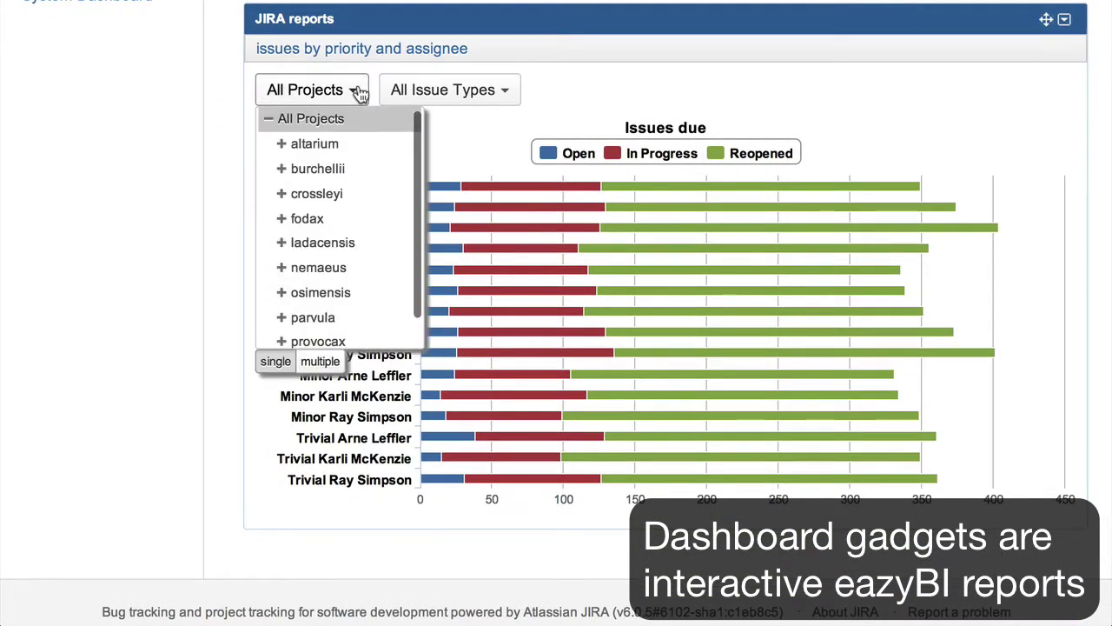
pyautogui.click(348, 145)
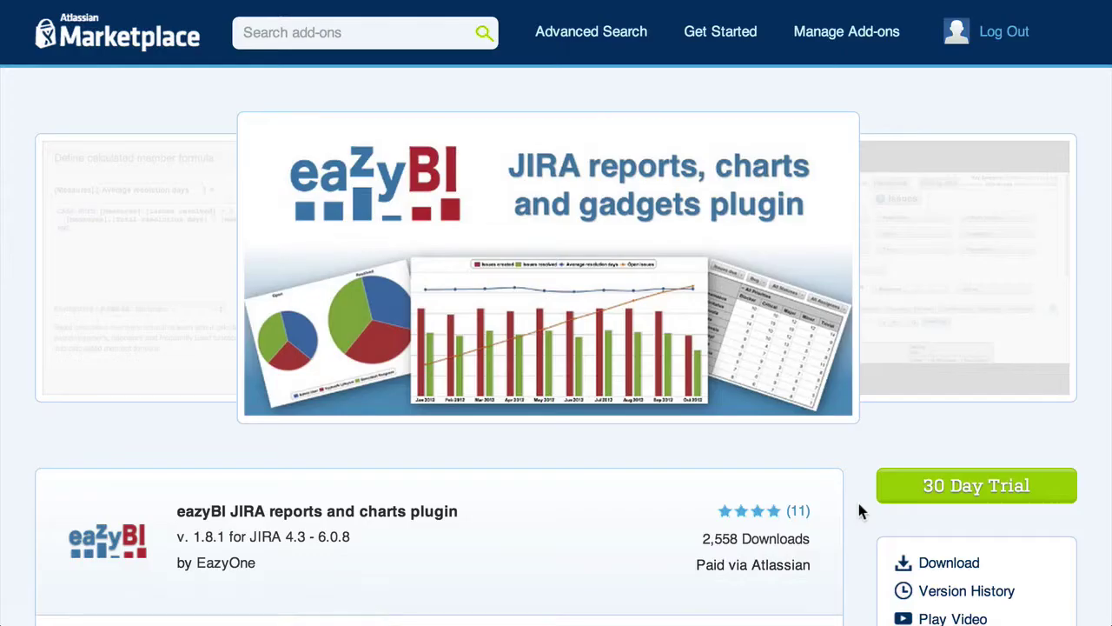
pyautogui.scroll(-2, 857, 511)
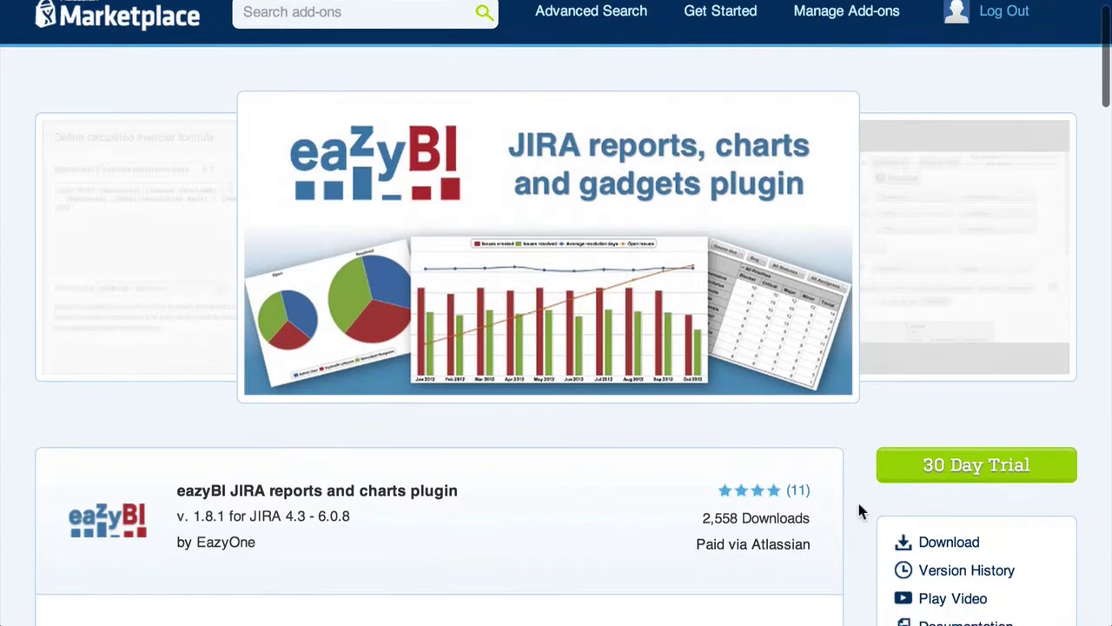